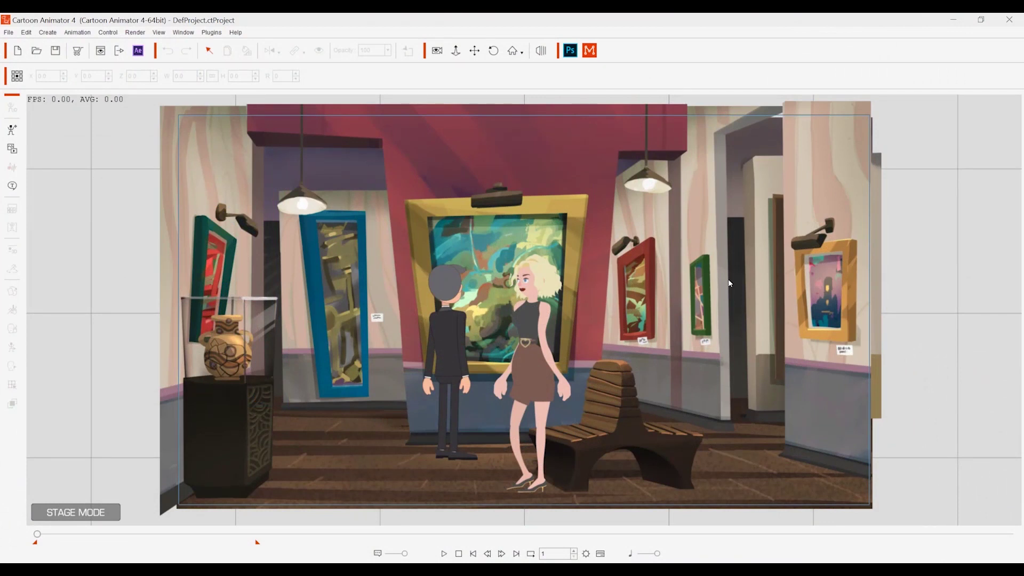
Step: Play the gallery scene to preview the two characters' animation
left_click(443, 554)
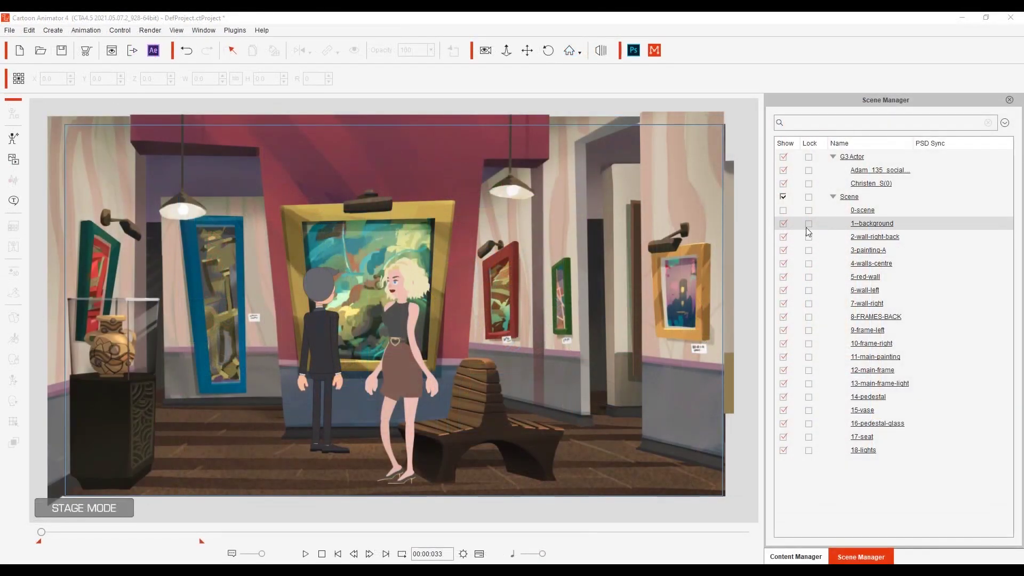
Step: Select all background scene layers except 0-scene, 7-wall-right, 10-frame-right and 17-seat, and isolate them in solo view
left_click(830, 242, "shift")
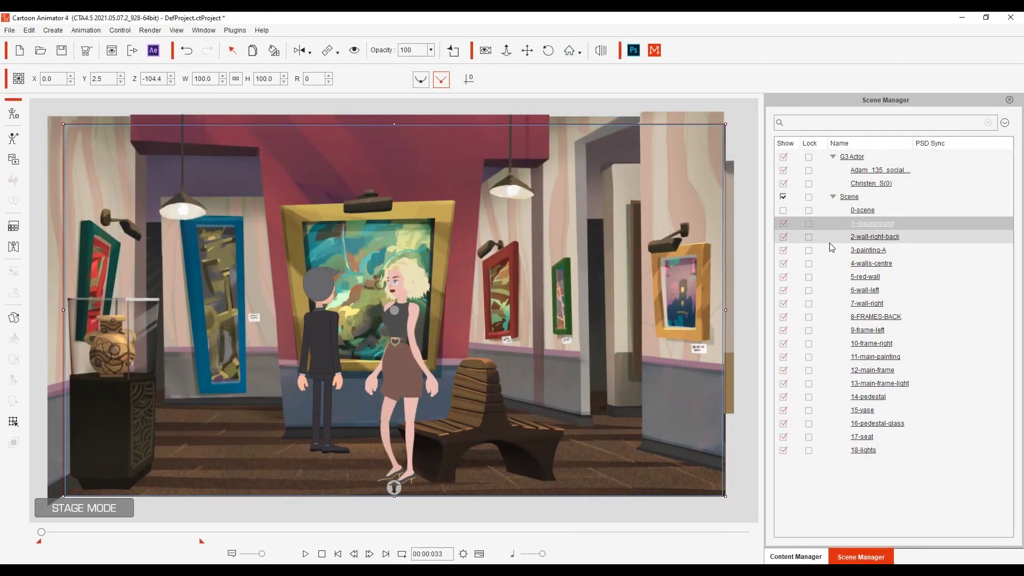
left_click(832, 290, "shift")
left_click(835, 317, "ctrl")
left_click(836, 330, "ctrl")
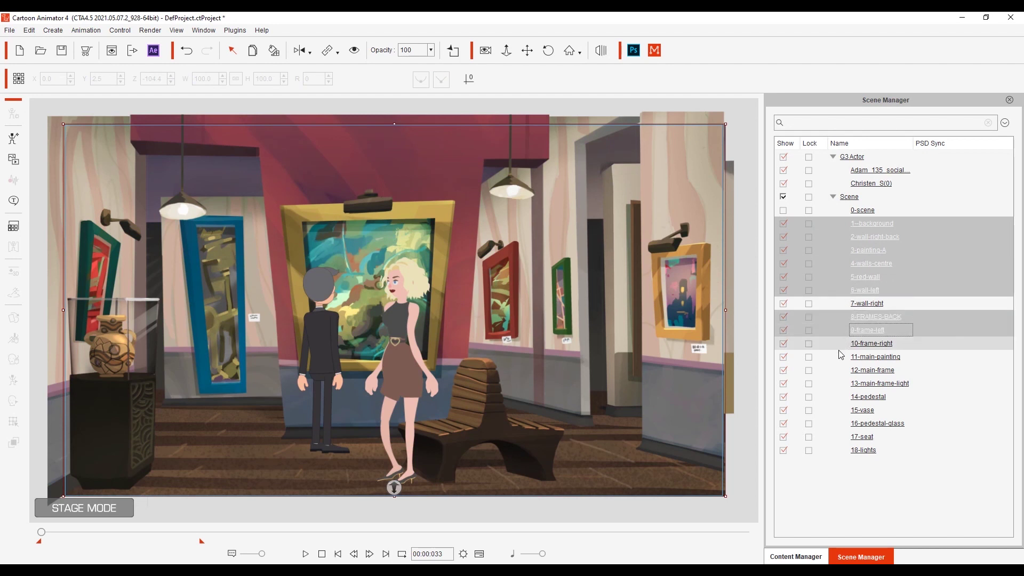
left_click(839, 356, "ctrl")
left_click(837, 369, "ctrl")
left_click(835, 383, "ctrl")
left_click(833, 396, "ctrl")
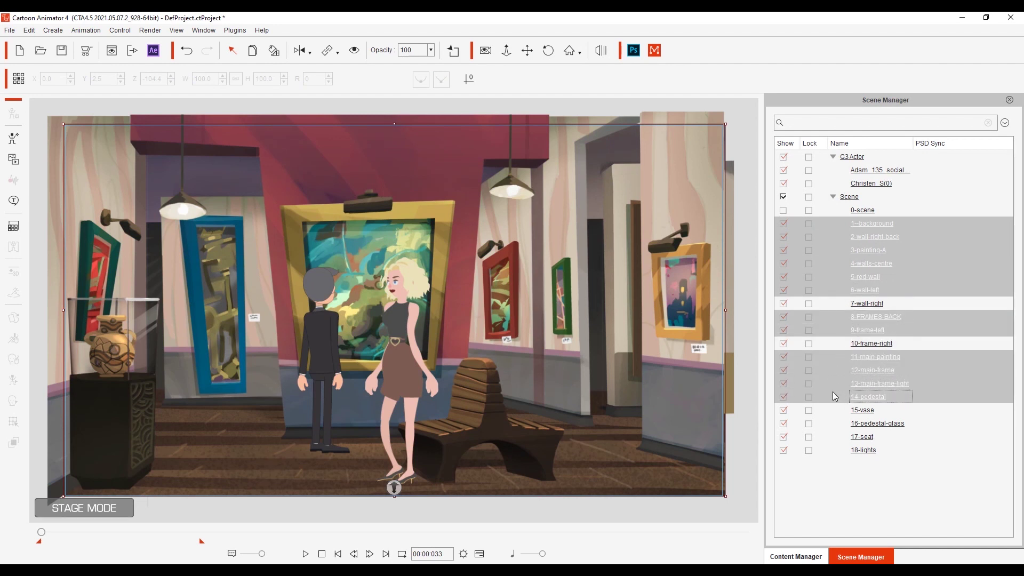
left_click(838, 409, "ctrl")
left_click(843, 423, "ctrl")
left_click(842, 450, "ctrl")
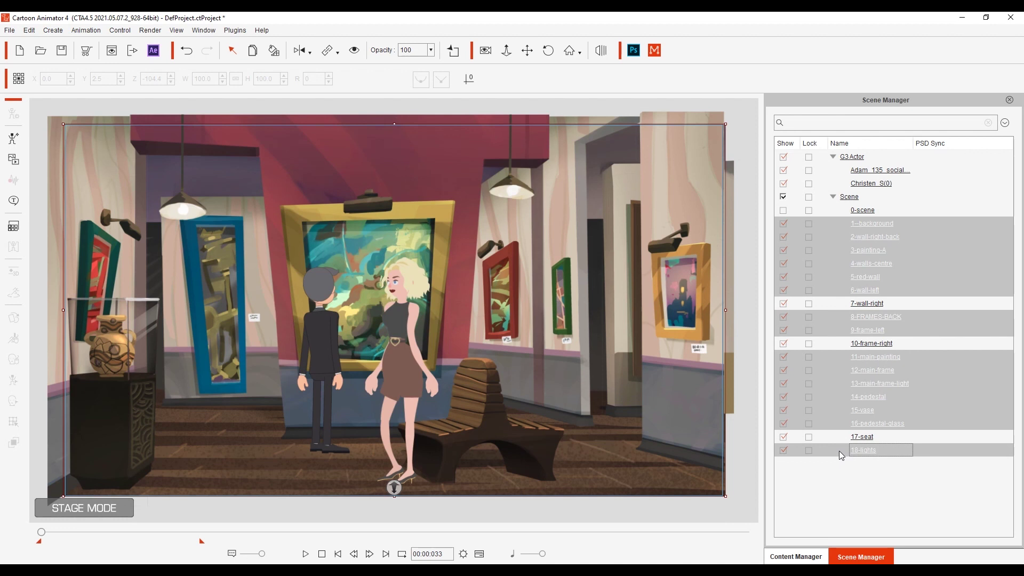
left_click(453, 54)
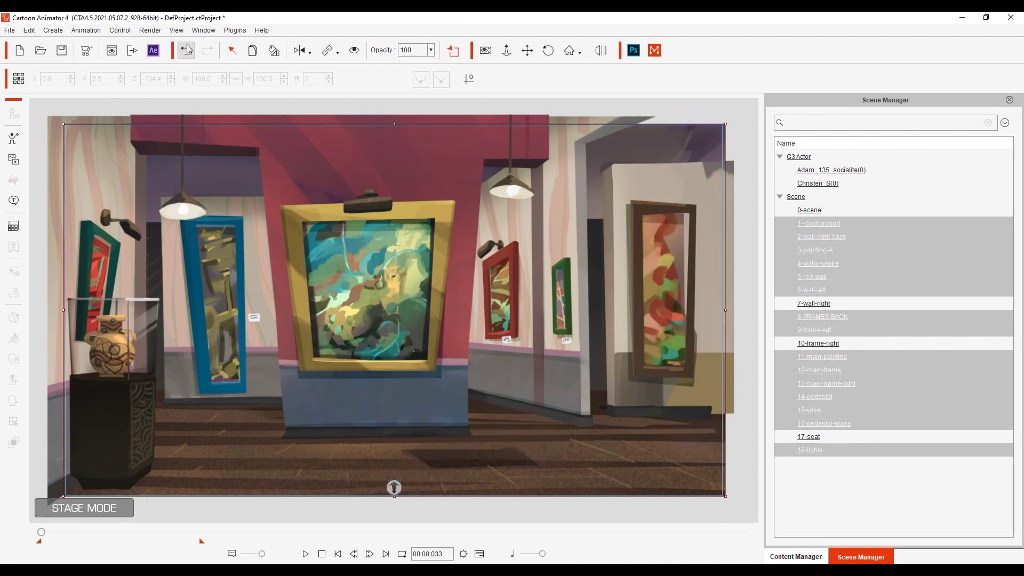
Step: Export the current frame as a JPG image at HD 1080p (1920x1080) named bg
left_click(150, 30)
left_click(172, 79)
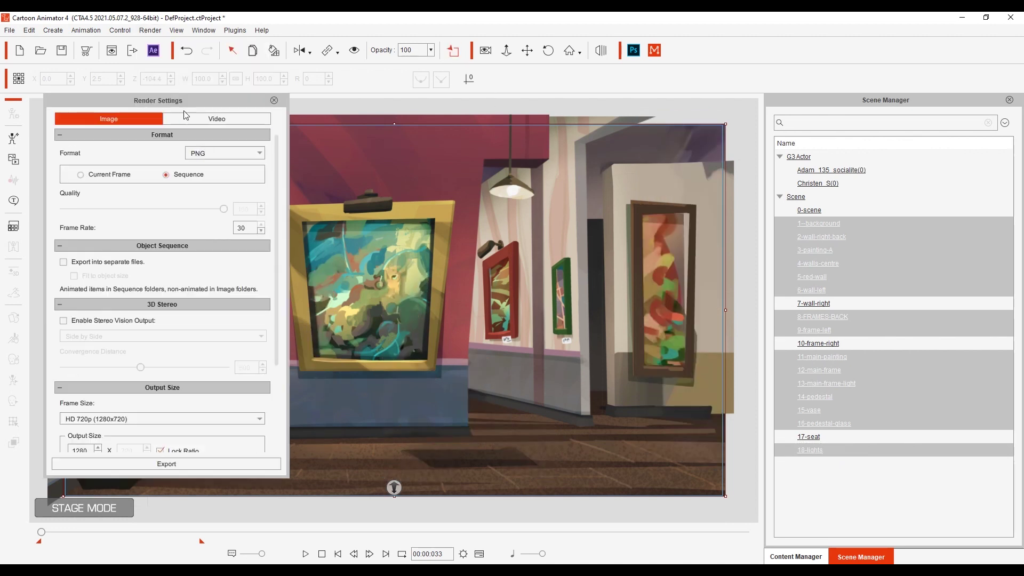
left_click(204, 155)
left_click(206, 174)
left_click(124, 174)
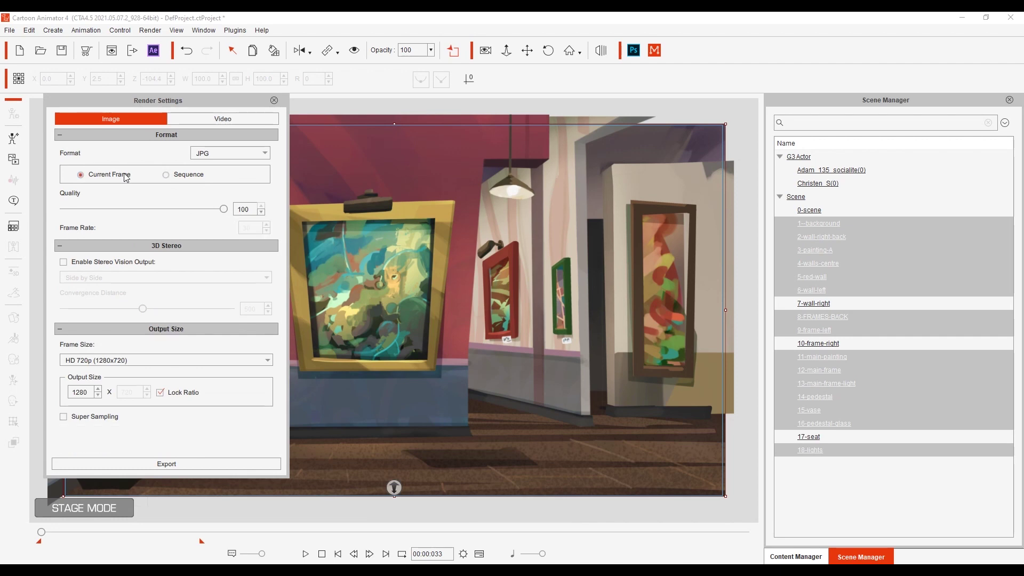
left_click(251, 361)
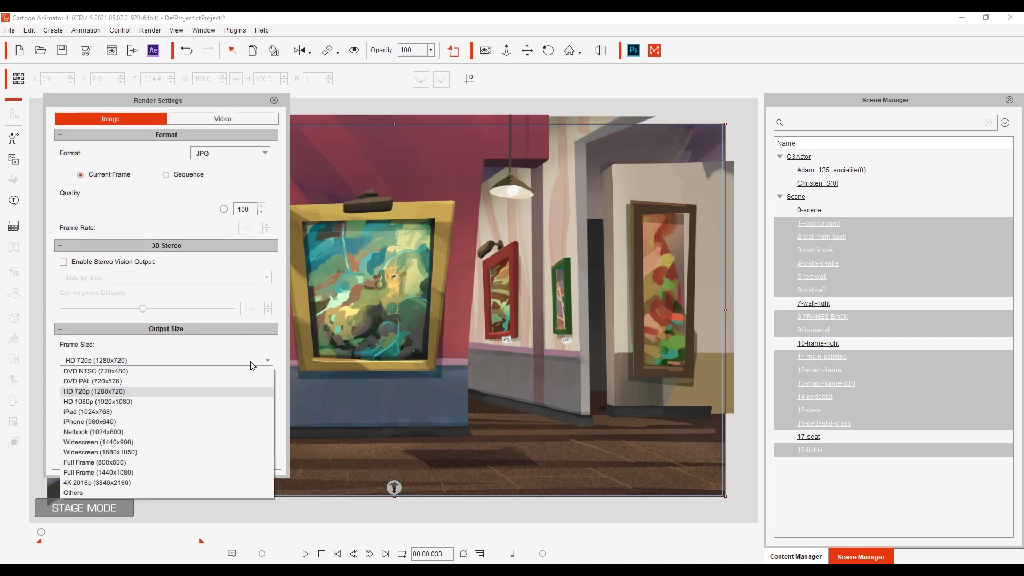
left_click(247, 401)
left_click(190, 460)
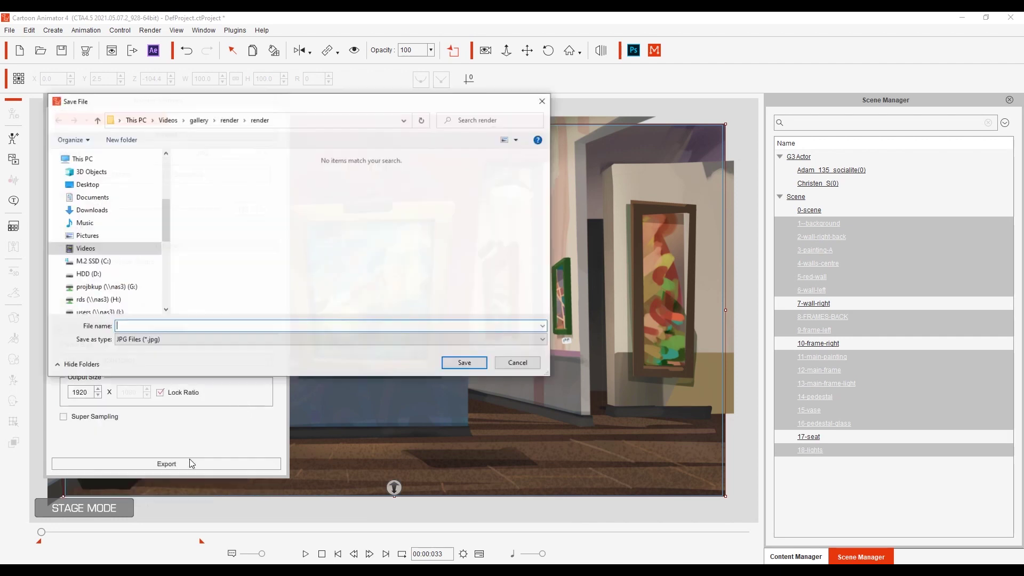
type("bg")
key("Return")
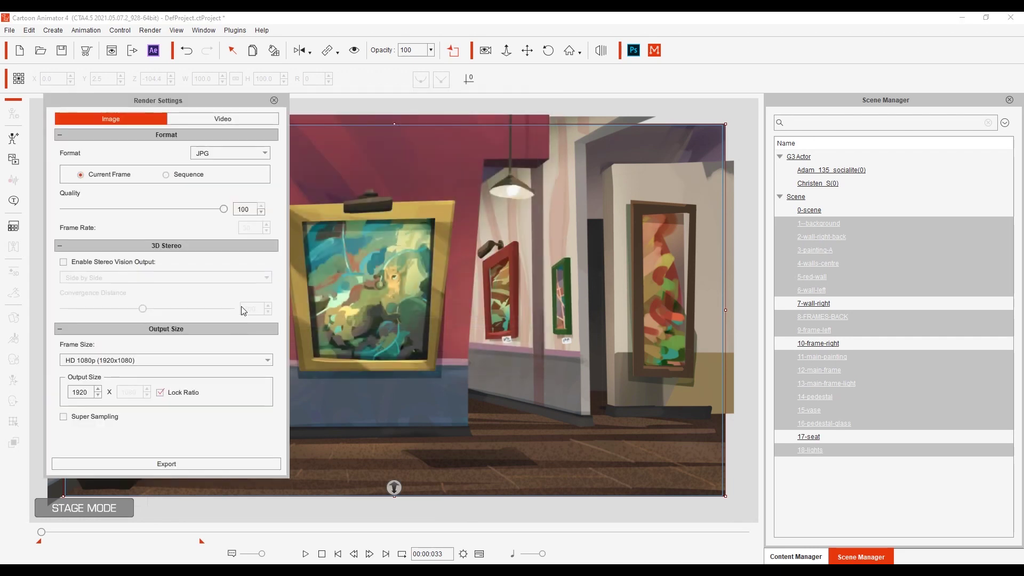
Step: Isolate 7-wall-right and 10-frame-right and export the current frame as an HD 1080p (1920x1080) PNG named wall
left_click(869, 303)
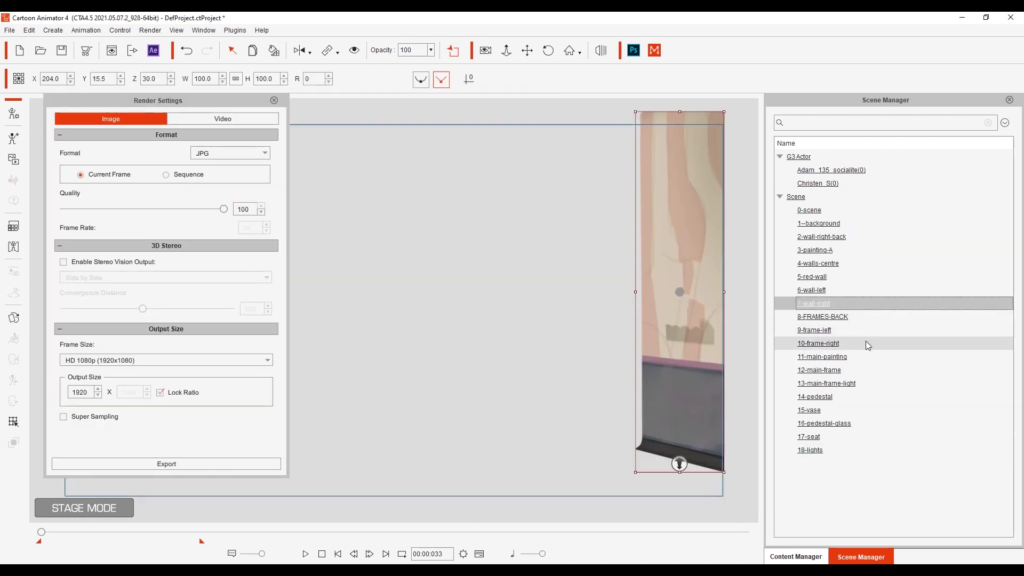
left_click(866, 342, "ctrl")
left_click(229, 154)
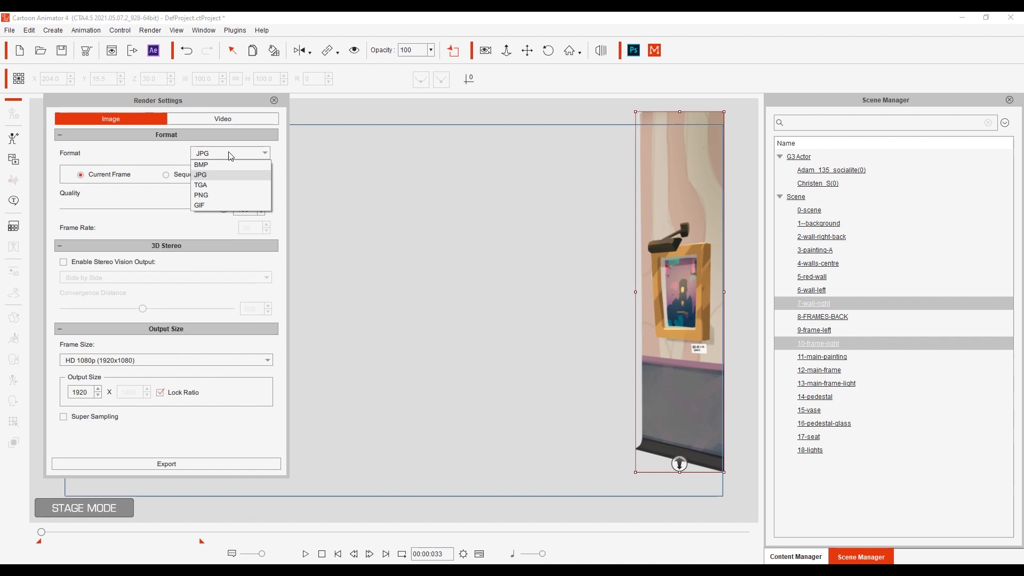
left_click(232, 197)
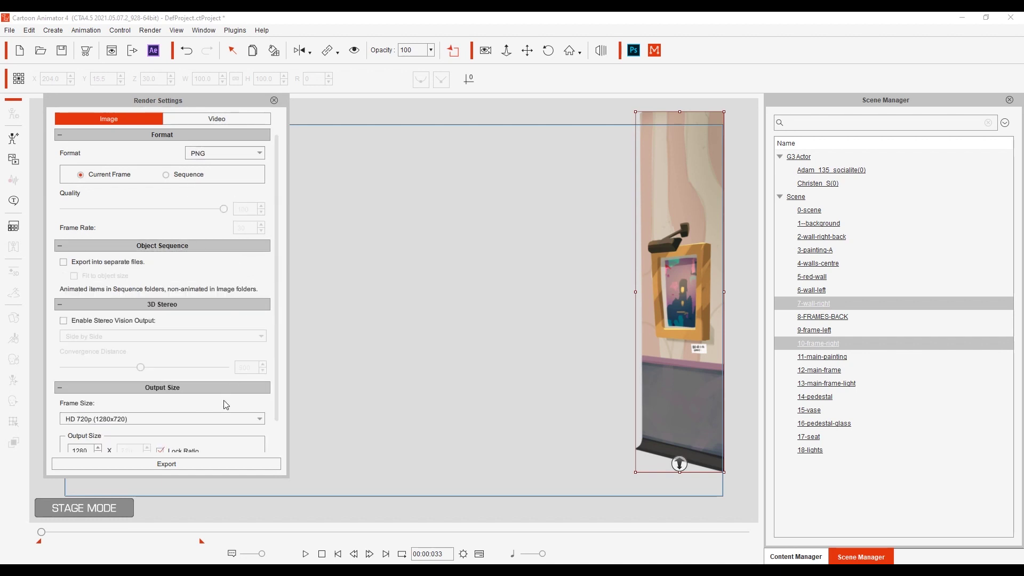
left_click(224, 419)
left_click(213, 459)
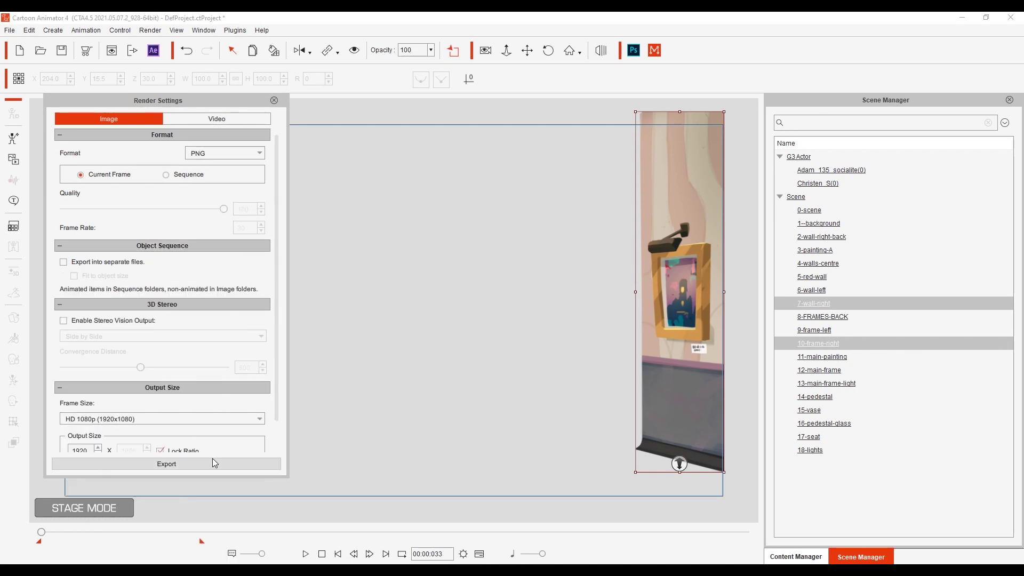
scroll(270, 417, "down", 1)
left_click(215, 464)
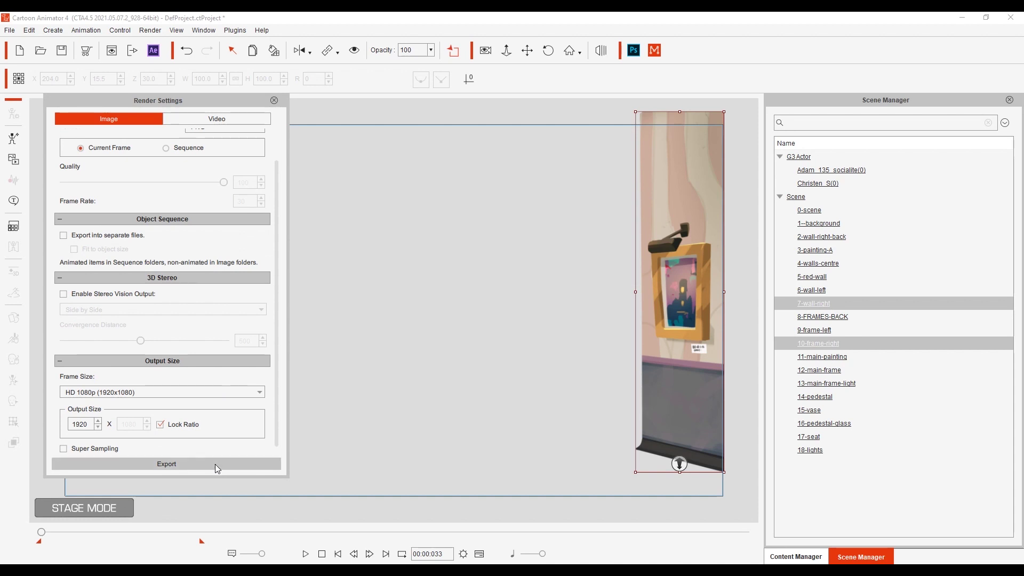
type("w")
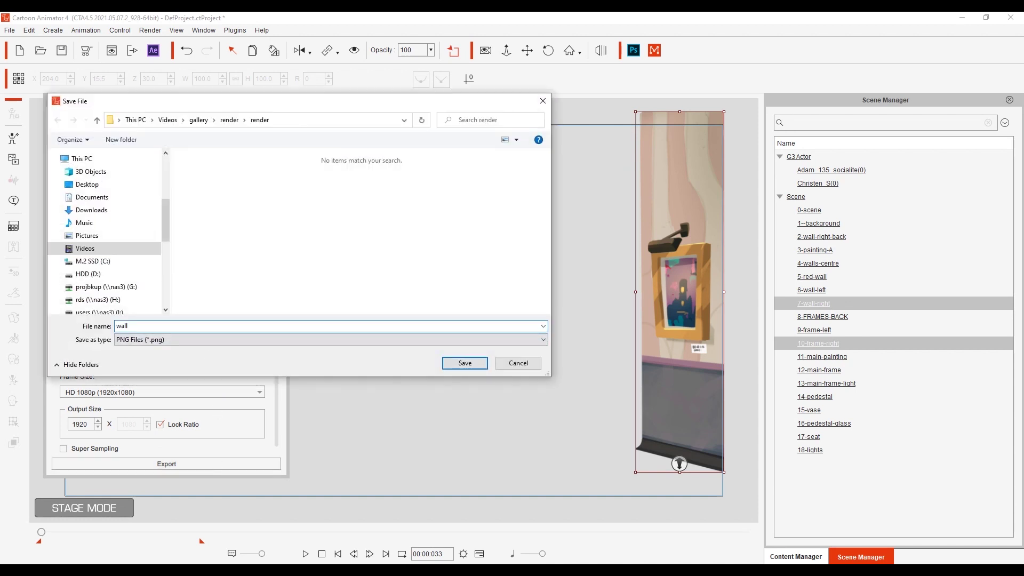
type("all")
key("Return")
Step: Export both actors and 17-seat as transparent MOV video in separate files fitted to object size
left_click(800, 170)
left_click(801, 184, "ctrl")
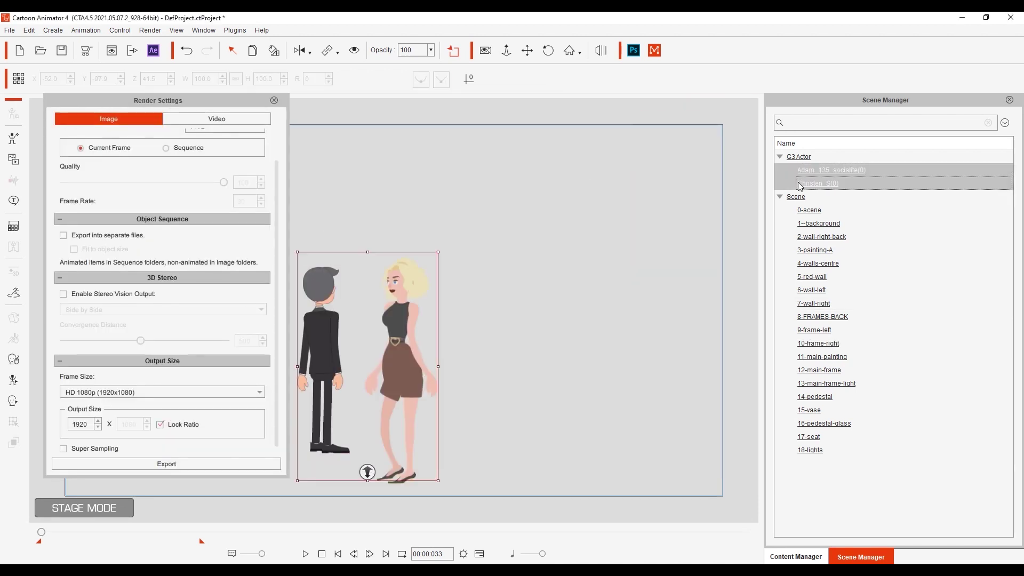
left_click(806, 438, "ctrl")
left_click(223, 120)
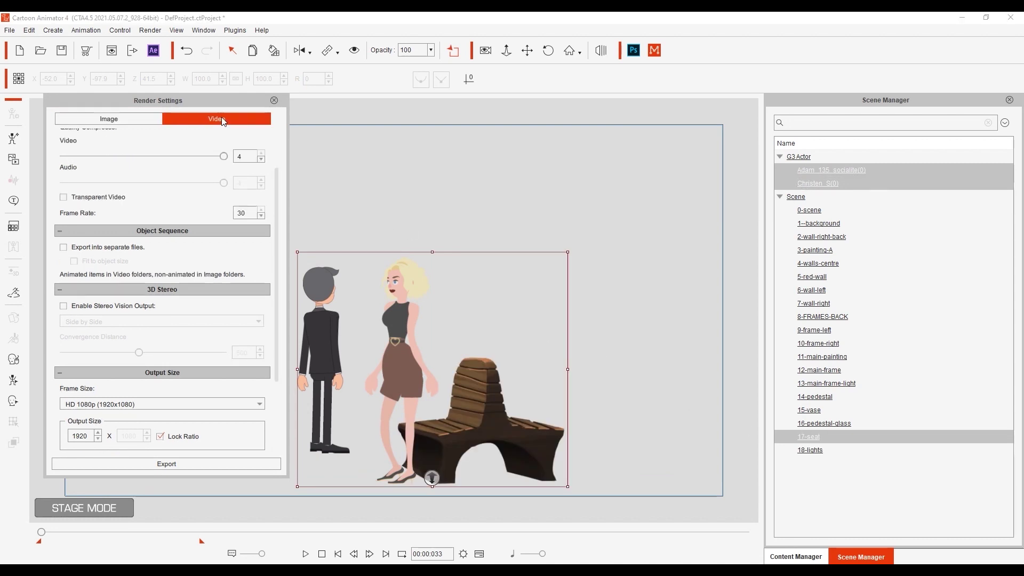
scroll(273, 191, "up", 2)
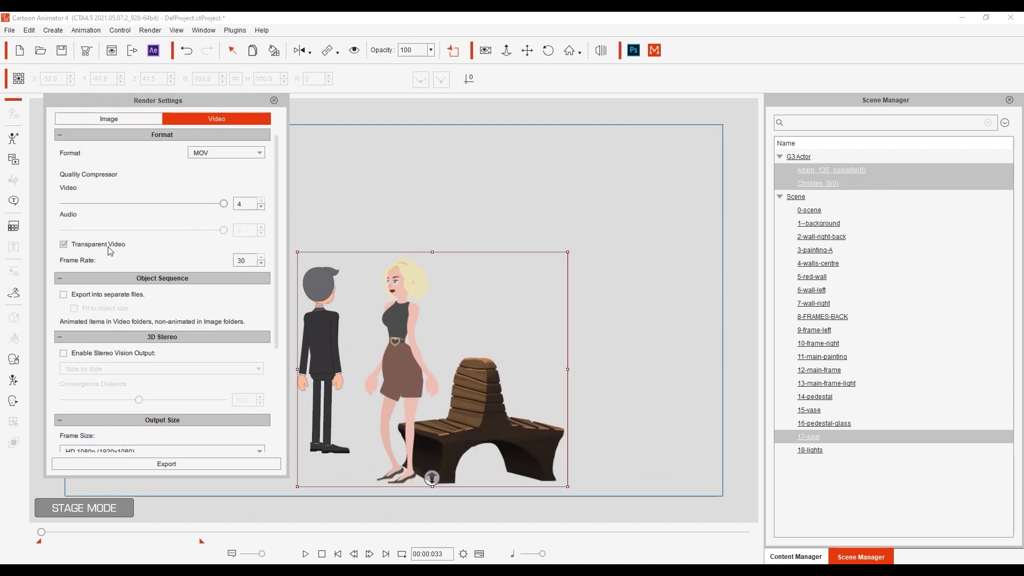
left_click(112, 297)
scroll(271, 353, "down", 2)
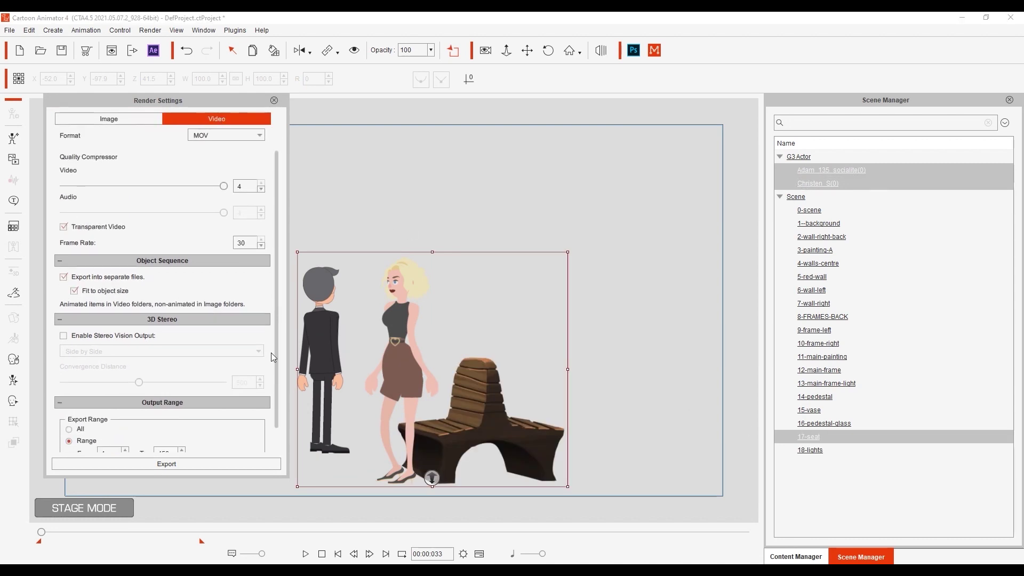
left_click(233, 465)
left_click(416, 294)
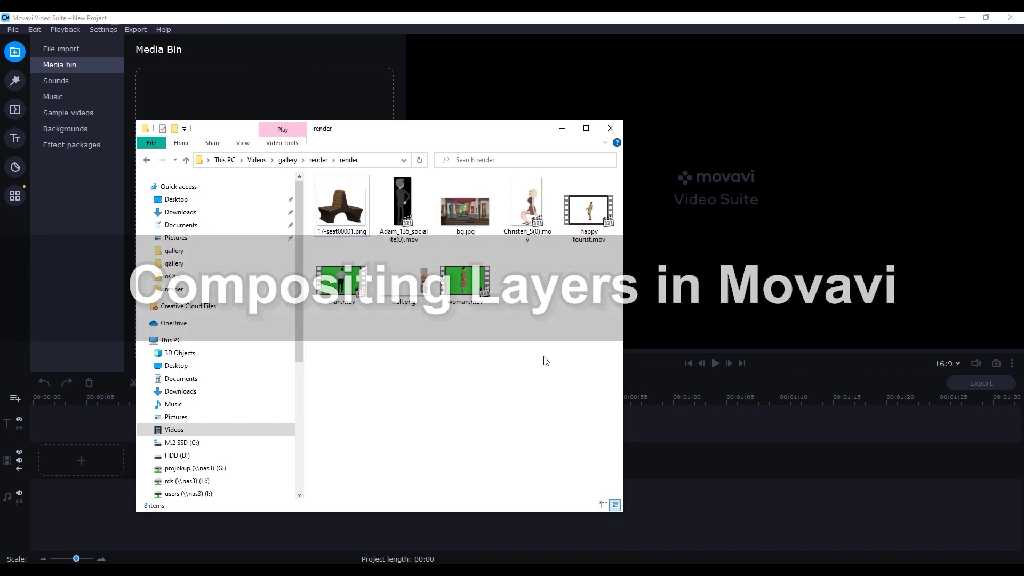
Step: Switch to Movavi Video Suite and import all files from the render folder into the media bin
left_click_drag(619, 347, 276, 119)
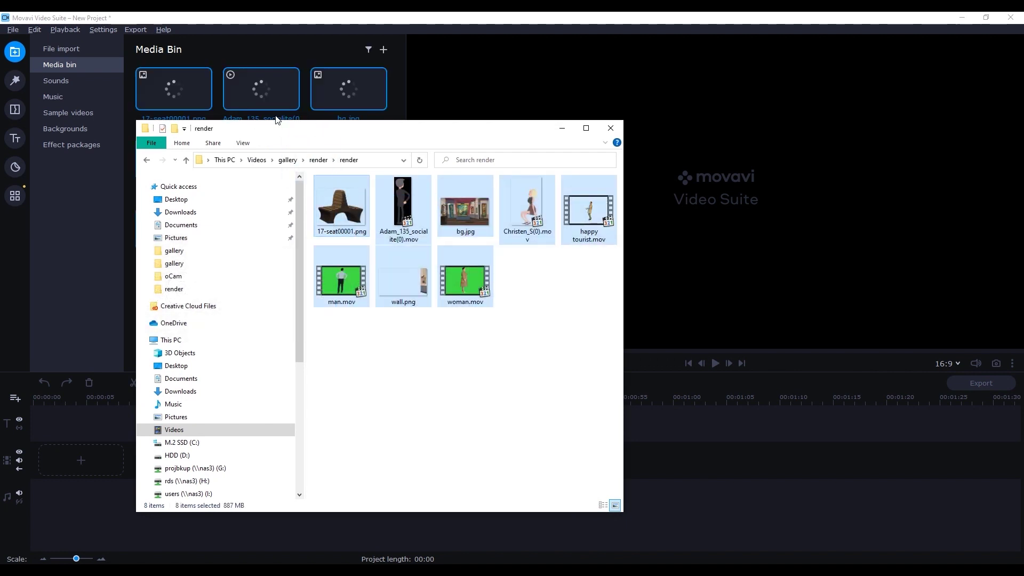
left_click(564, 131)
Step: Place bg.jpg on the video track and wall.png on a new video track above it, both extended to about 26 s
left_click_drag(349, 89, 319, 461)
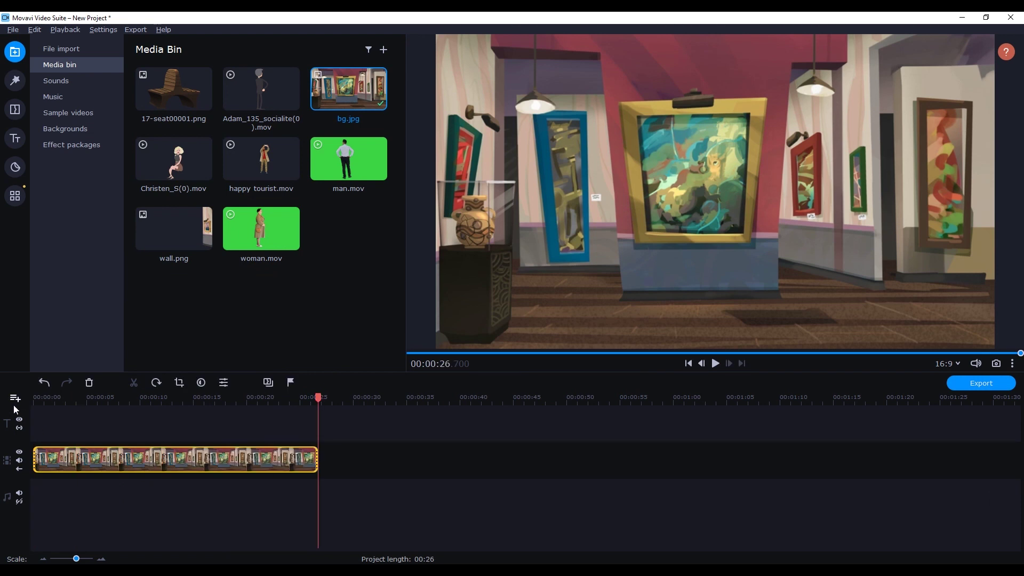
left_click(15, 399)
left_click(29, 420)
left_click_drag(174, 228, 329, 468)
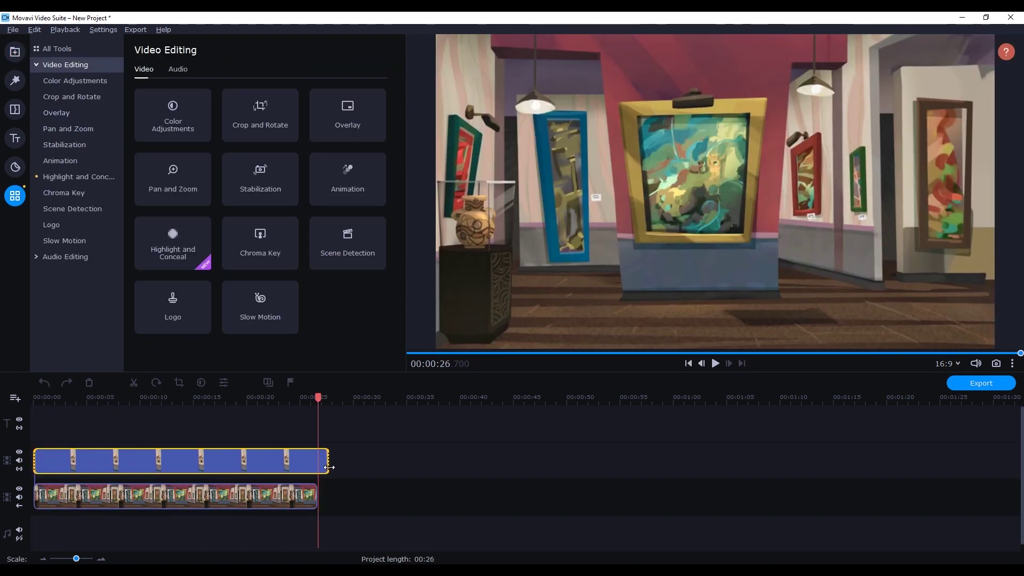
Step: Add another video track and place 17-seat00001.png on it, extended to the length of the background clip
left_click(15, 399)
left_click(24, 423)
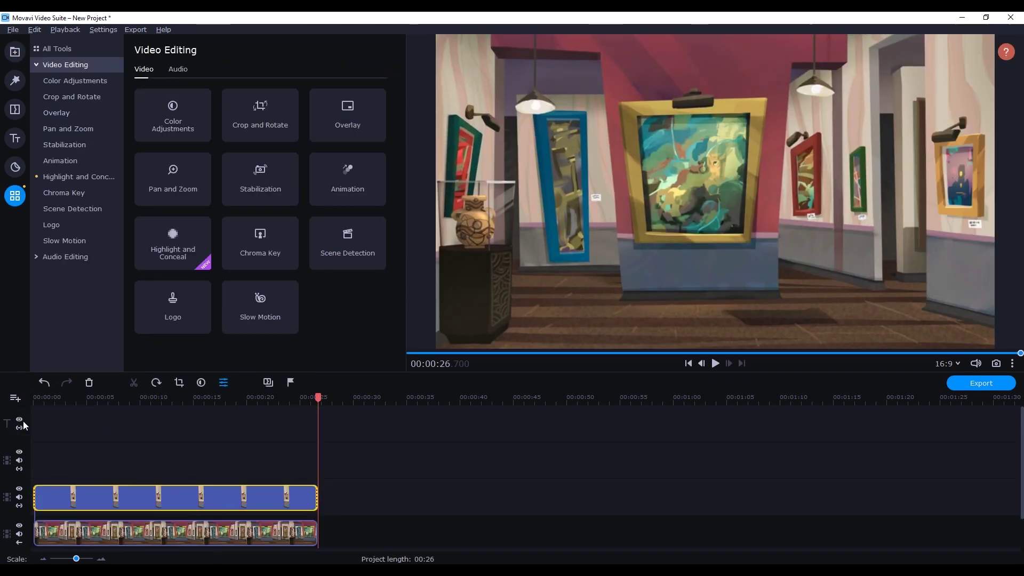
left_click(15, 52)
left_click_drag(173, 93, 311, 465)
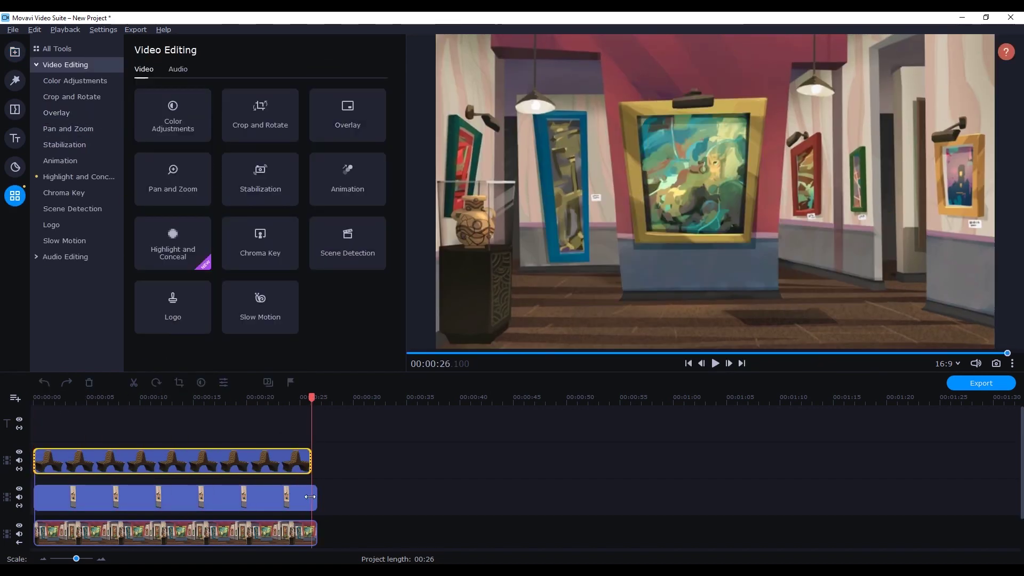
Step: Overlay the seat as picture in picture, scaled down and positioned on the floor to the right of the main painting
left_click(56, 112)
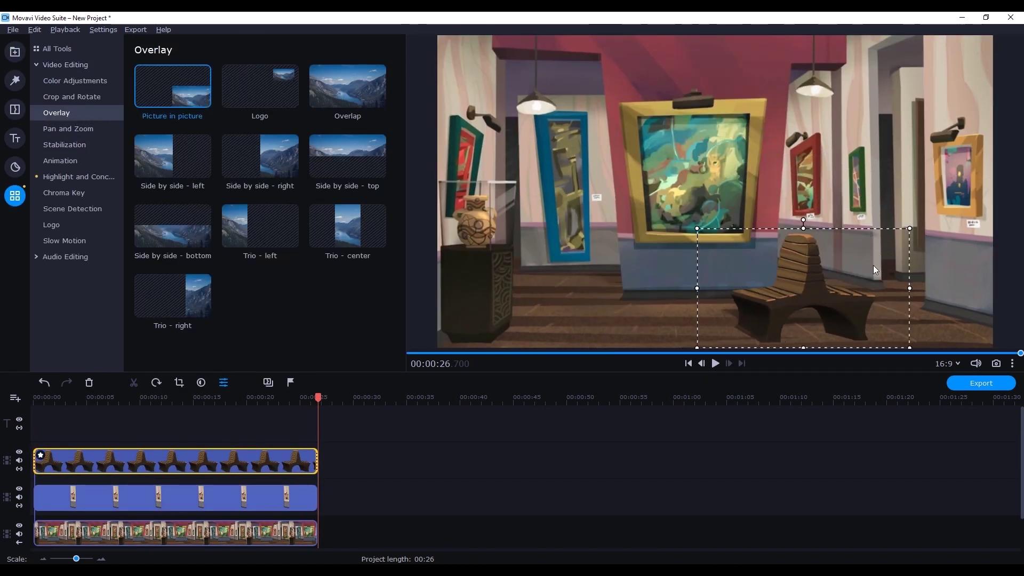
left_click_drag(895, 210, 881, 218)
left_click_drag(798, 283, 802, 285)
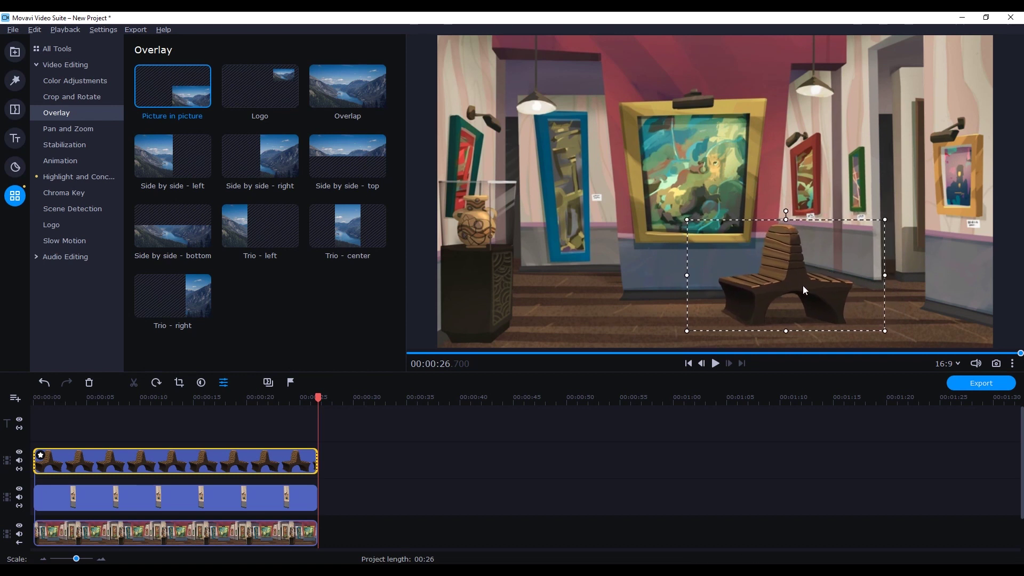
left_click_drag(885, 219, 882, 221)
Step: Add a video track above the seat and place the Christen_S(0).mov clip at its start
left_click(15, 398)
left_click(25, 419)
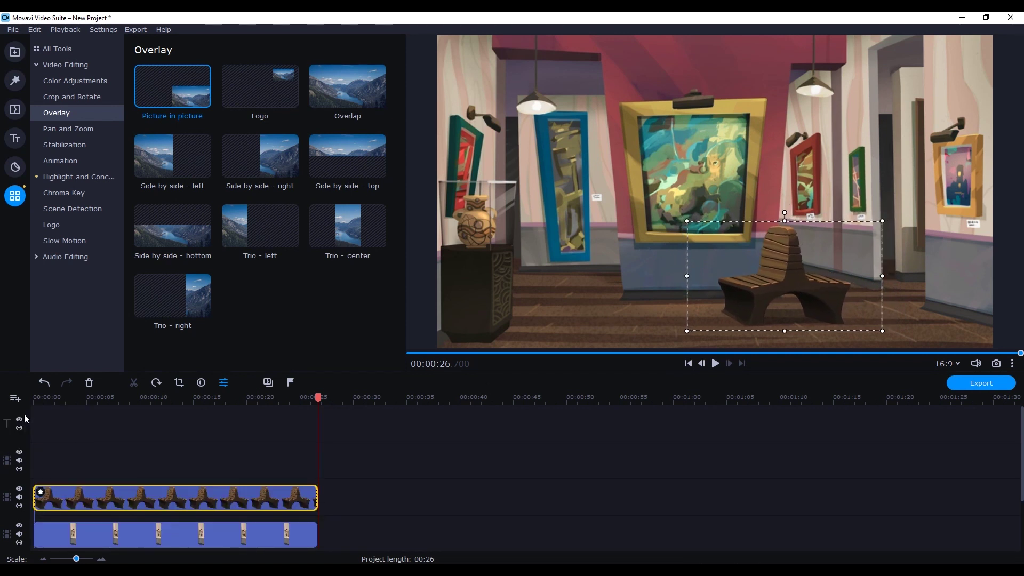
left_click(19, 56)
left_click_drag(142, 150, 56, 470)
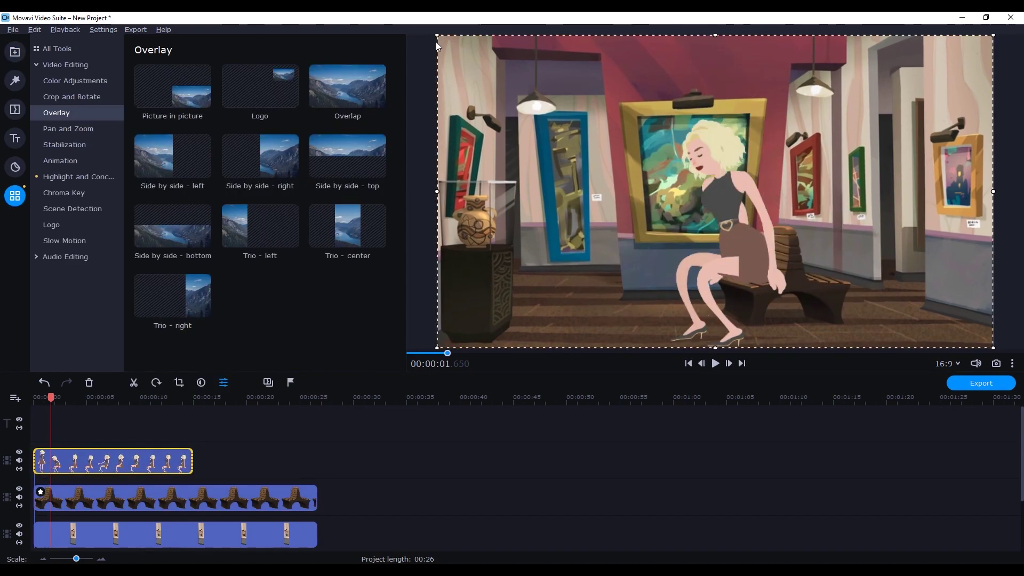
Step: Scale down the woman's clip as picture in picture and position her so she sits on the bench
left_click_drag(759, 286, 747, 269)
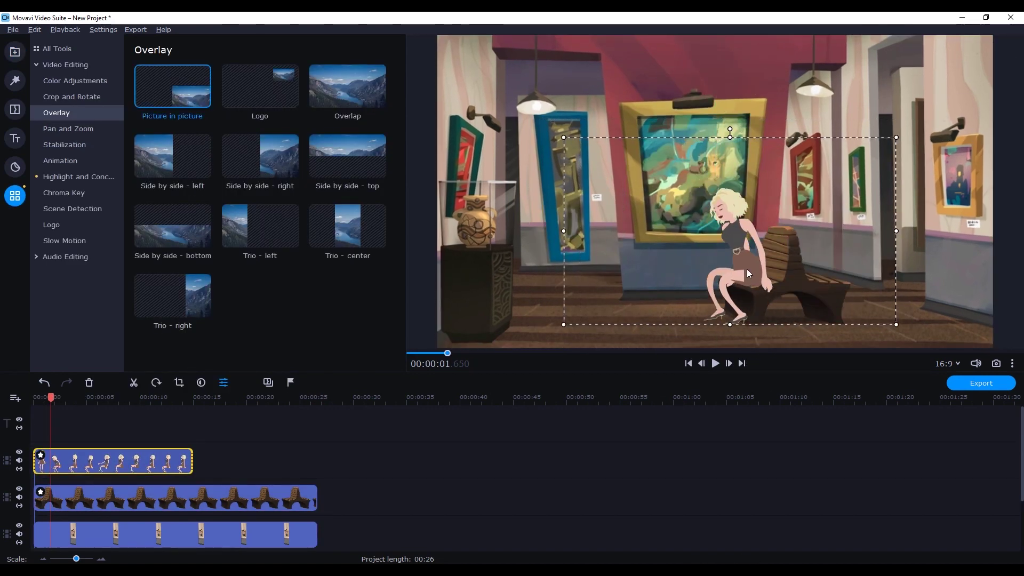
left_click_drag(564, 137, 578, 145)
left_click_drag(747, 262, 733, 239)
Step: Play the composite from the start to check the woman sitting down on the bench, and return to the beginning
left_click(689, 364)
left_click(526, 384)
left_click(715, 363)
left_click(715, 363)
left_click(688, 363)
left_click(57, 113)
left_click(712, 363)
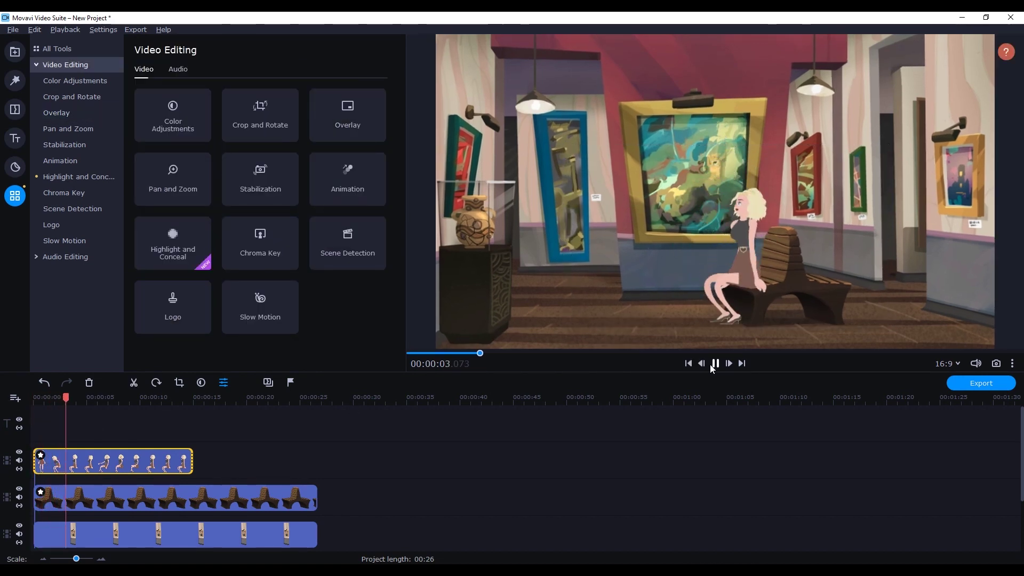
left_click(713, 364)
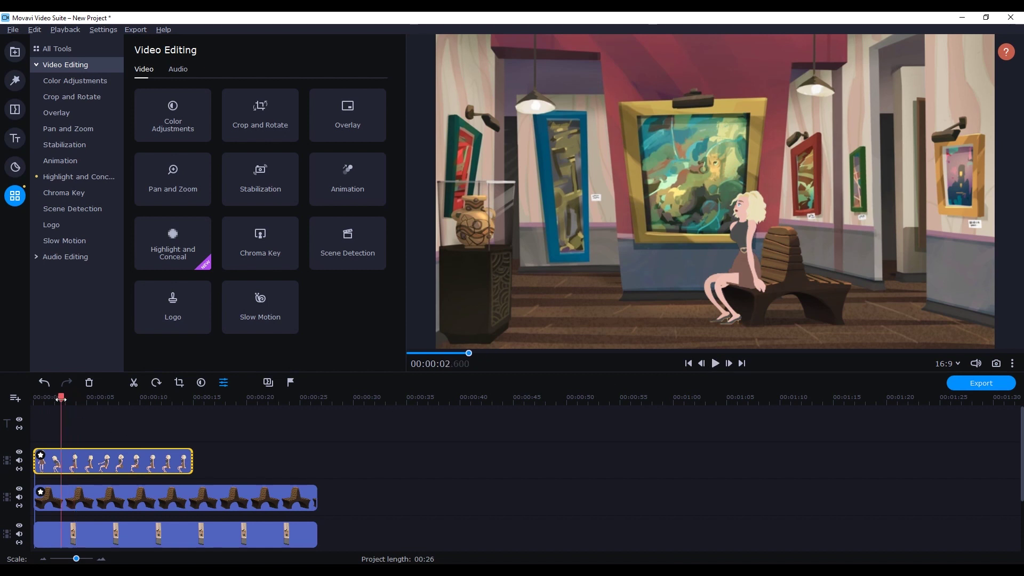
left_click_drag(60, 398, 34, 398)
Step: Apply the Raphael colour filter to the seated woman's clip and set its intensity to 25%
left_click(9, 79)
left_click_drag(403, 202, 403, 275)
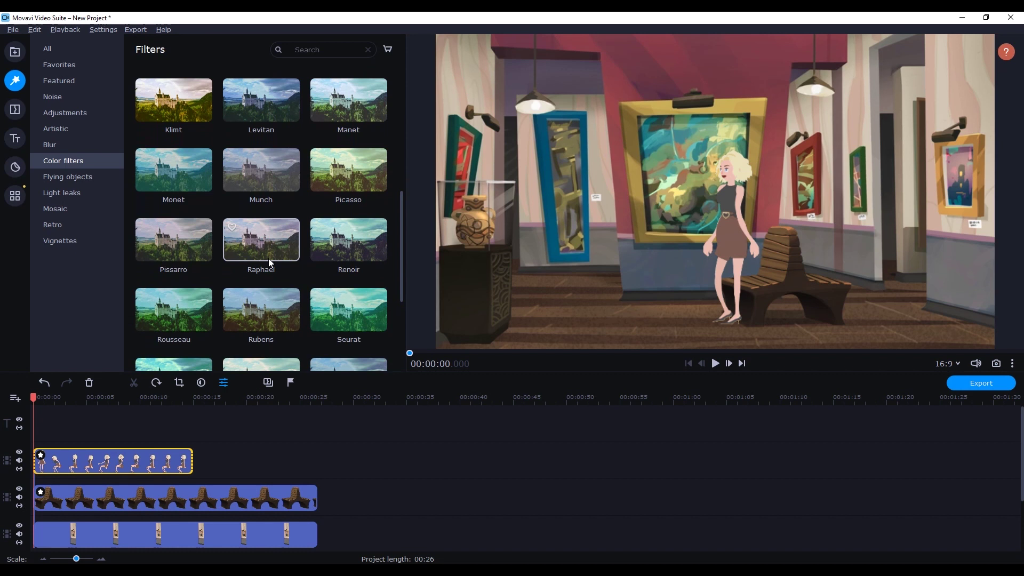
left_click_drag(267, 258, 66, 460)
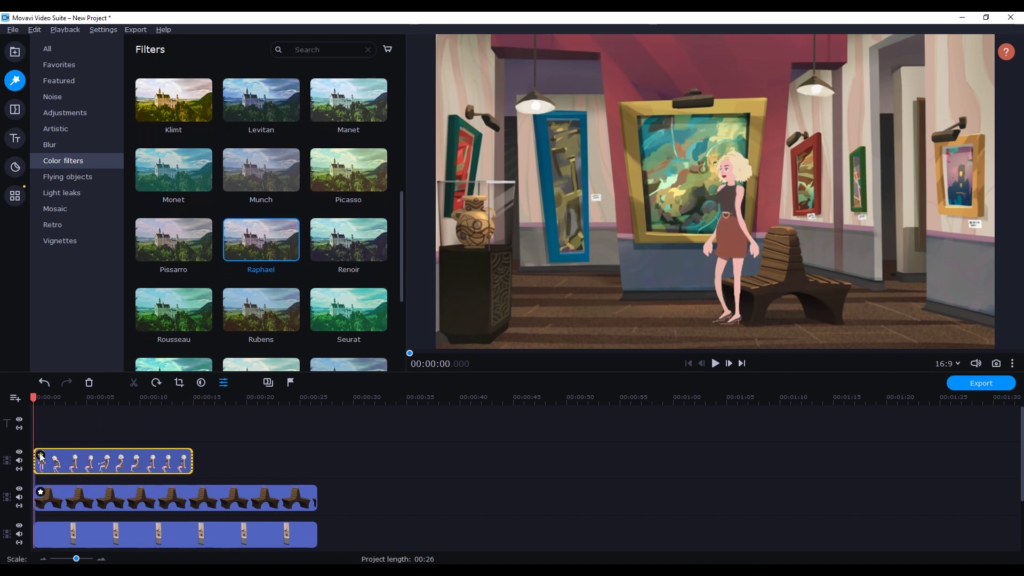
left_click(41, 457)
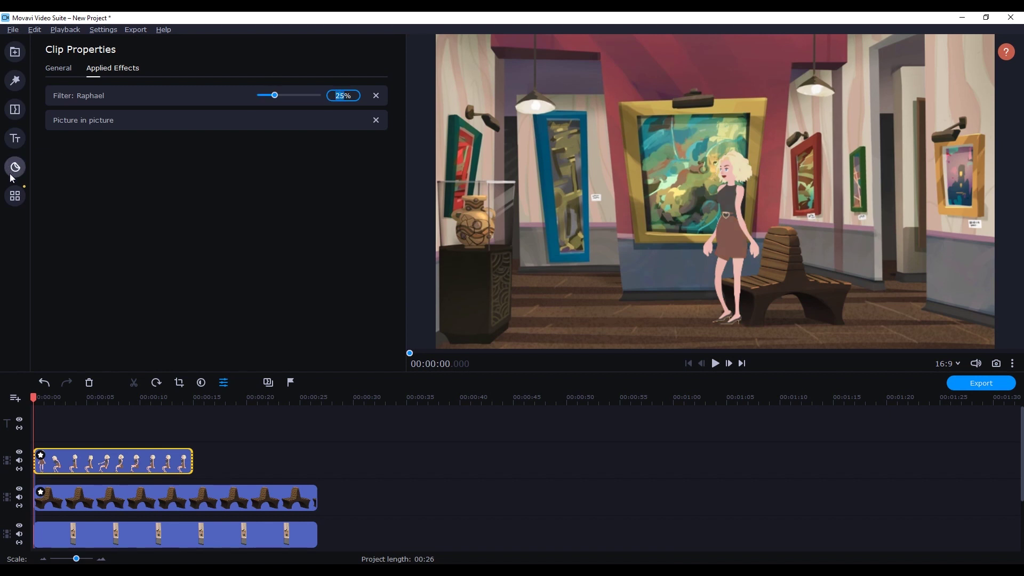
Step: Adjust the seated woman's clip colours with brightness -8 and contrast 15
left_click(16, 197)
left_click(75, 81)
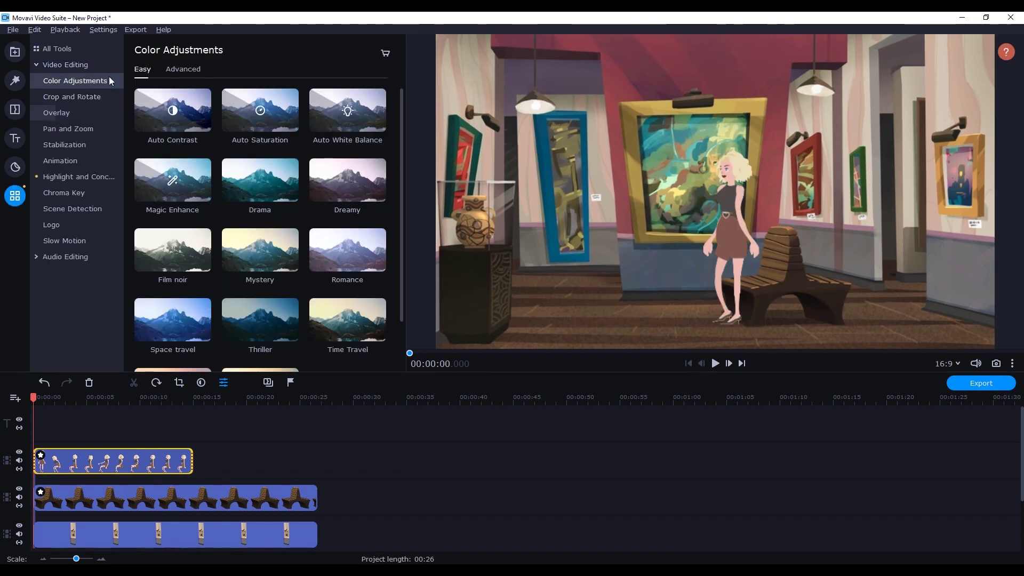
left_click(180, 72)
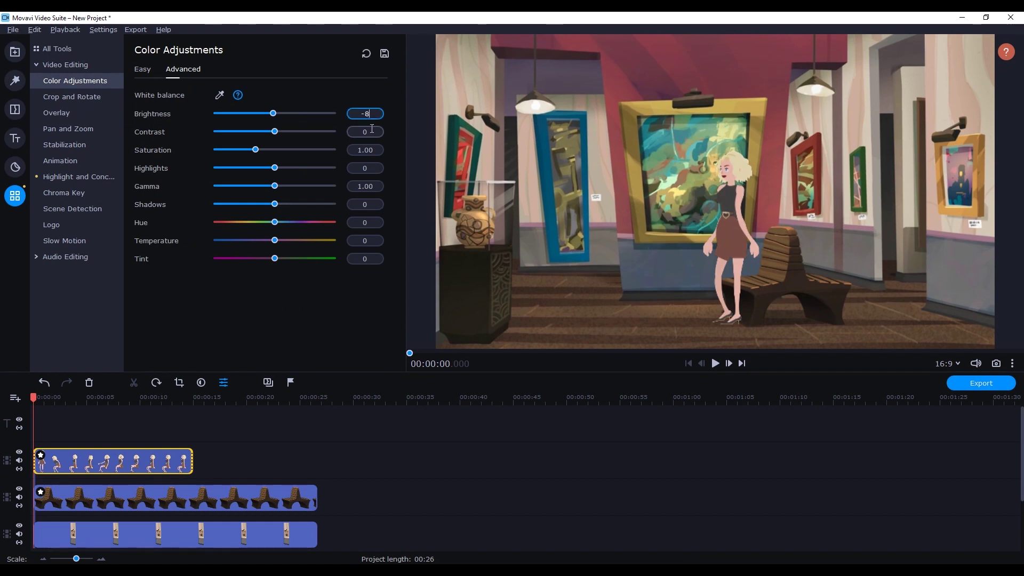
type("15")
Step: Add a video track above the seated woman and place the Adam_135_socialite(0).mov clip at its start
left_click(12, 400)
left_click(38, 417)
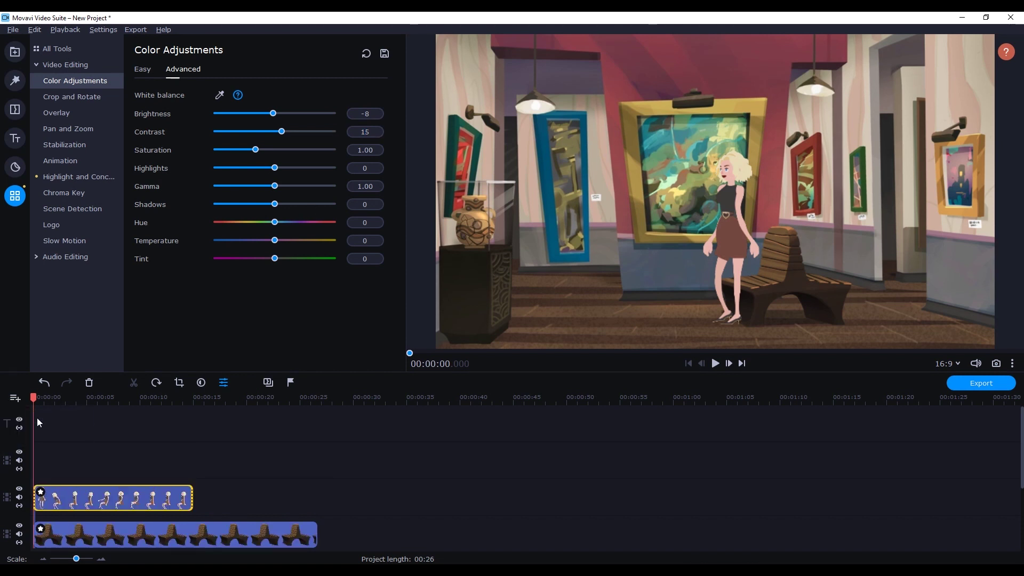
left_click(16, 52)
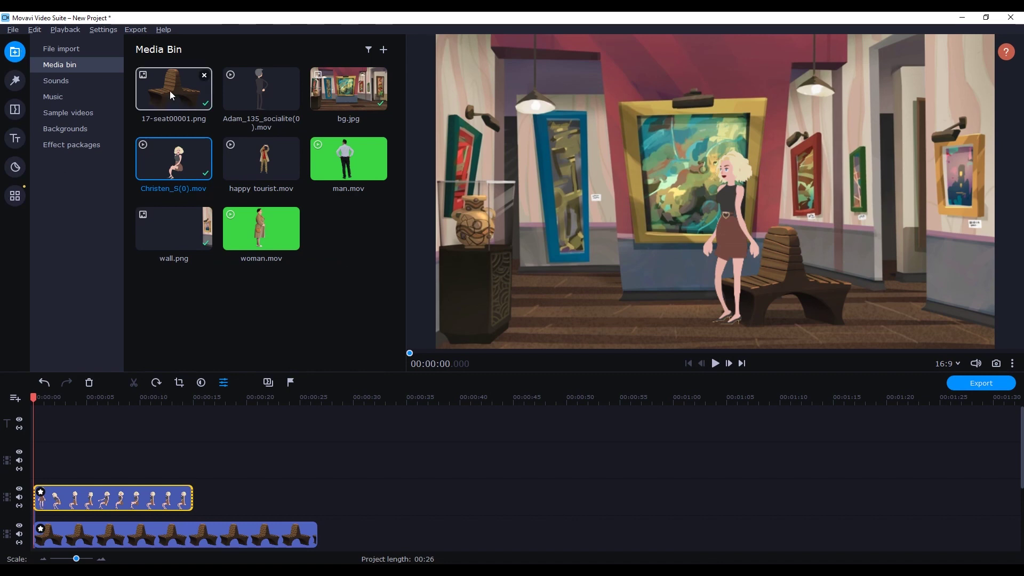
left_click_drag(261, 88, 64, 460)
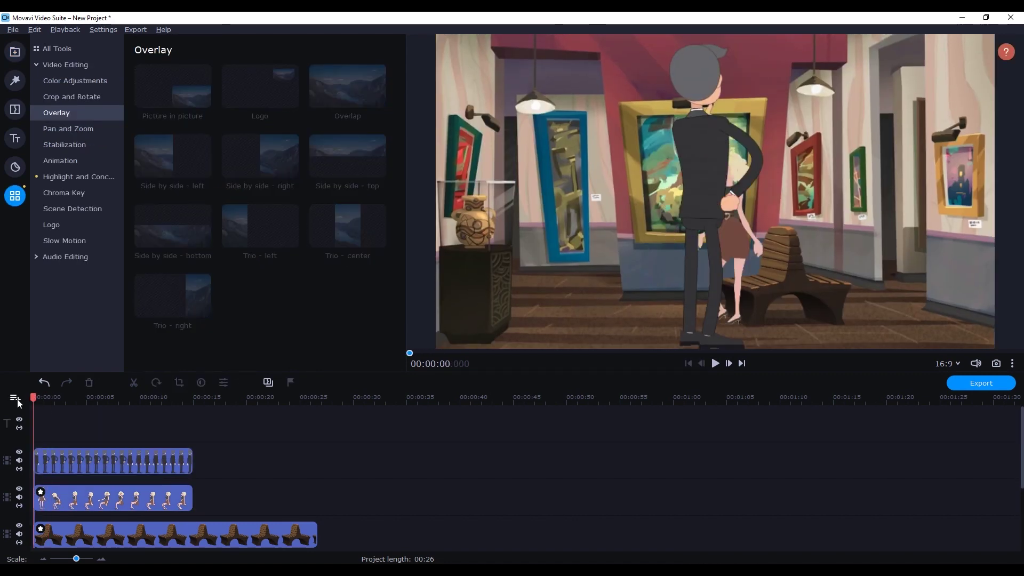
Step: Overlay the suited man's clip as picture in picture, scaled down and standing before the main painting to the left of the woman
left_click(106, 461)
left_click(173, 86)
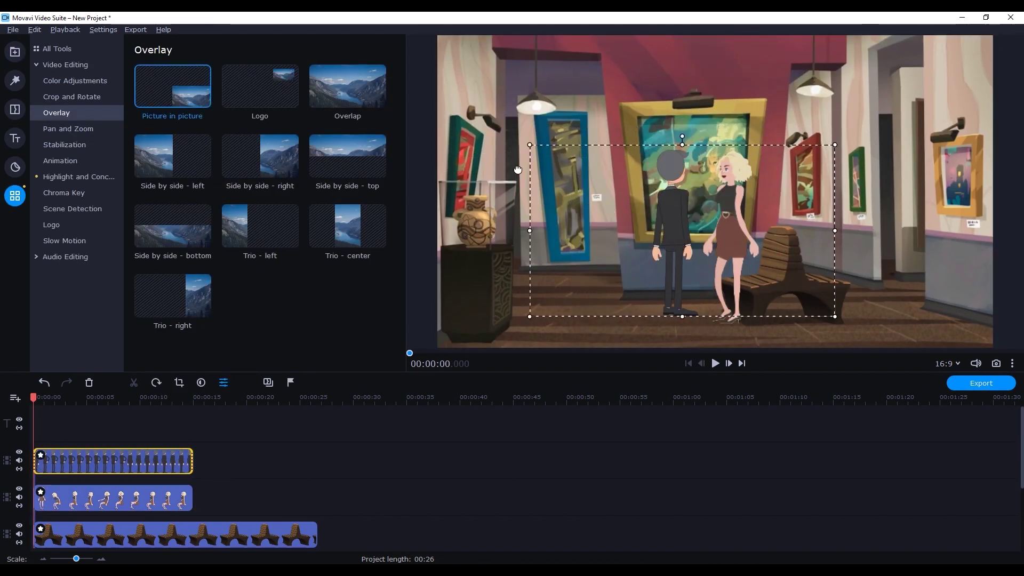
left_click_drag(518, 170, 516, 167)
left_click_drag(672, 242, 663, 239)
left_click_drag(828, 139, 814, 147)
left_click_drag(654, 234, 655, 232)
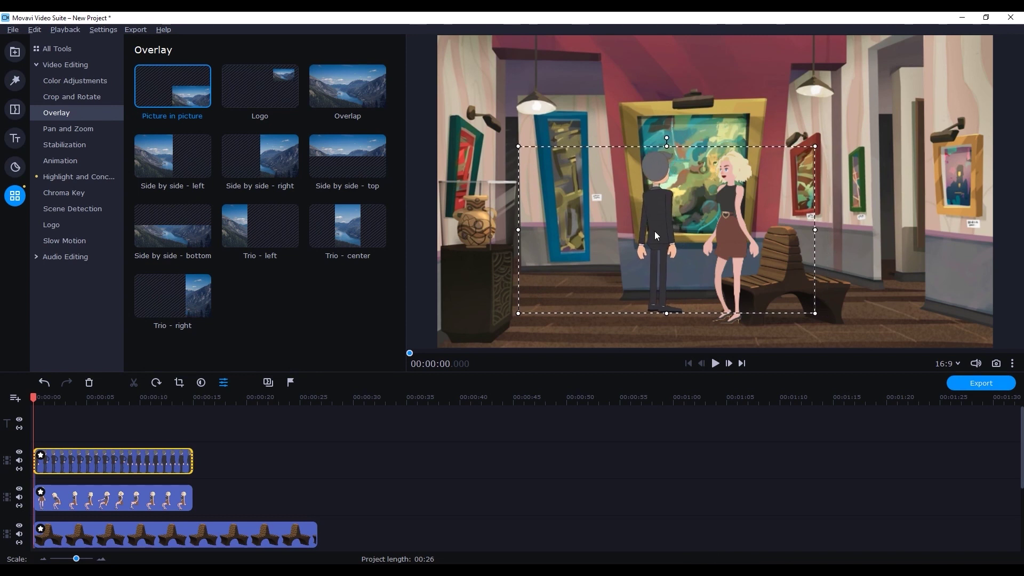
Step: Preview the composite from the start, and move the suited man's track below the seat track
left_click(716, 364)
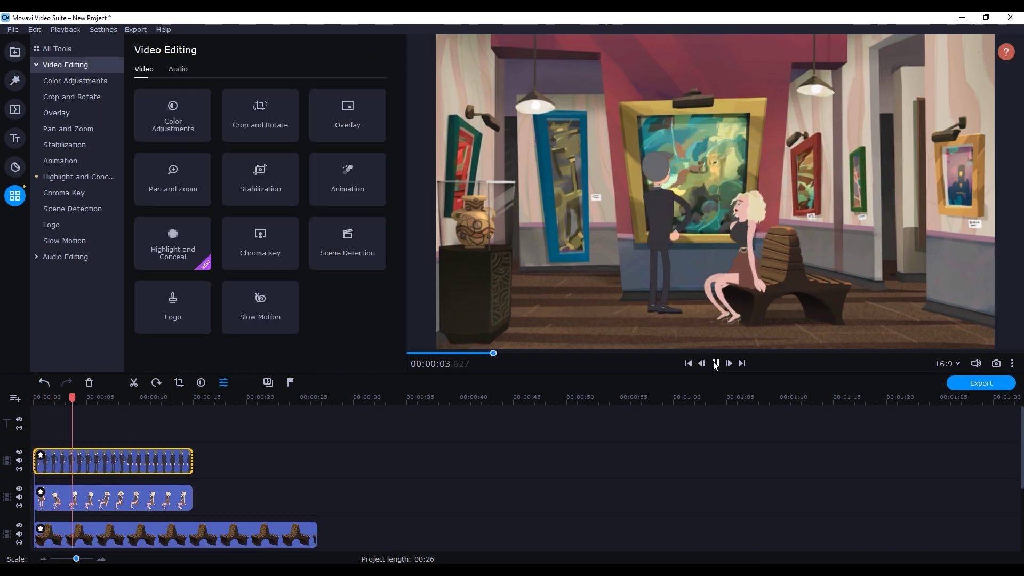
left_click_drag(73, 399, 31, 399)
left_click_drag(7, 461, 13, 515)
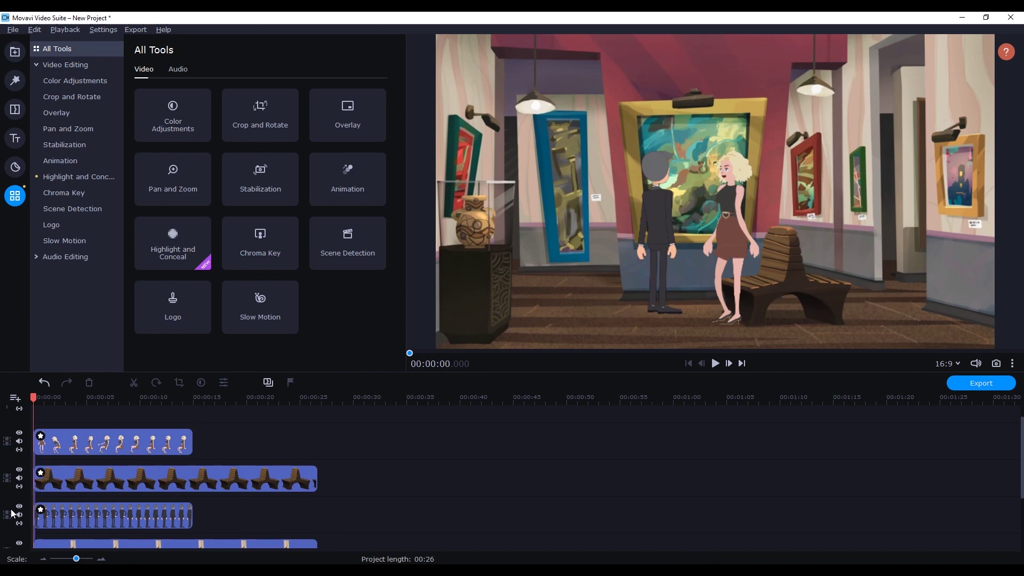
Step: Apply the Vermeer colour filter to the suited man's clip and set its intensity to 35%
left_click(36, 519)
left_click(15, 81)
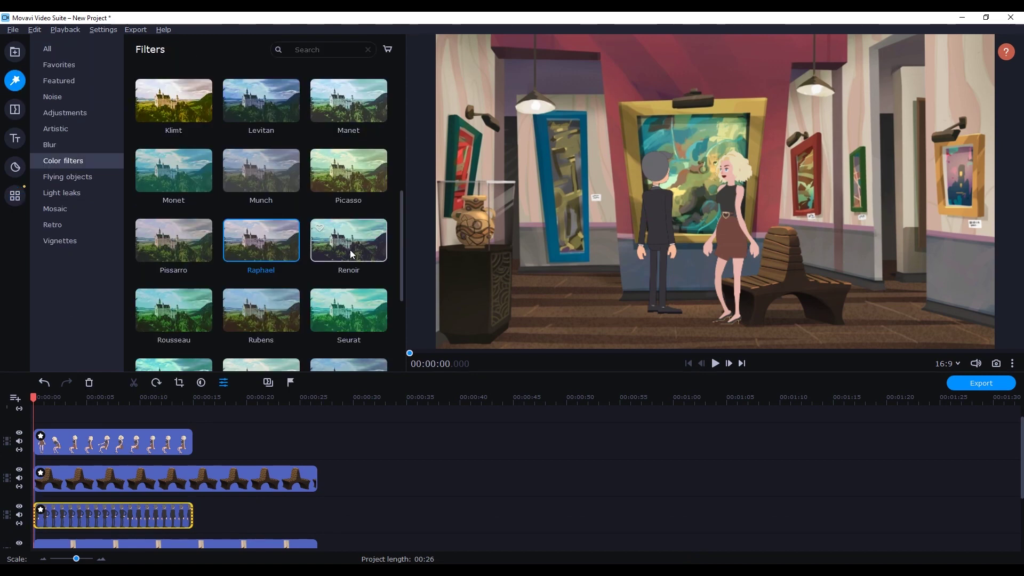
scroll(402, 297, "down", 3)
left_click_drag(349, 281, 62, 517)
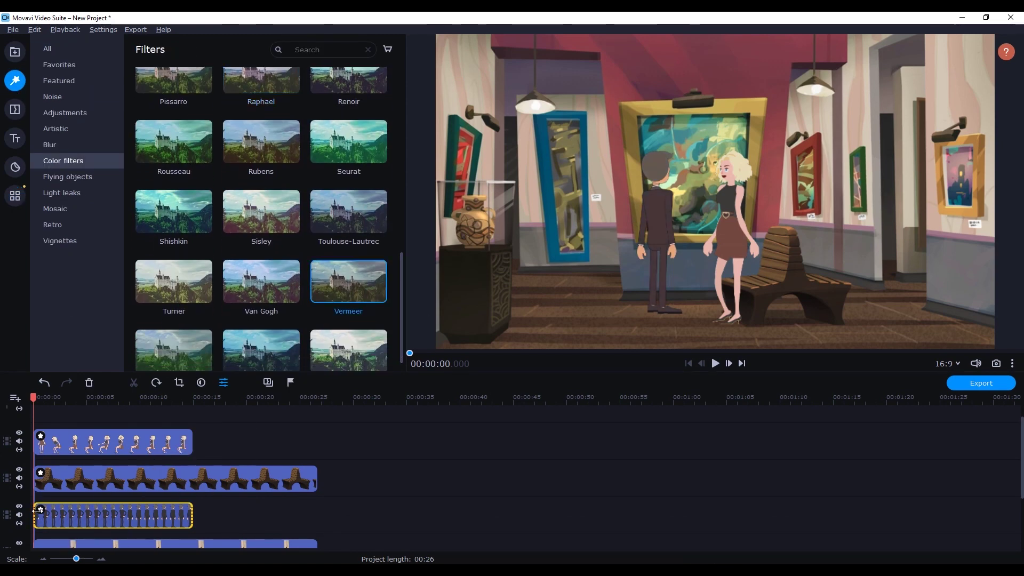
type("35")
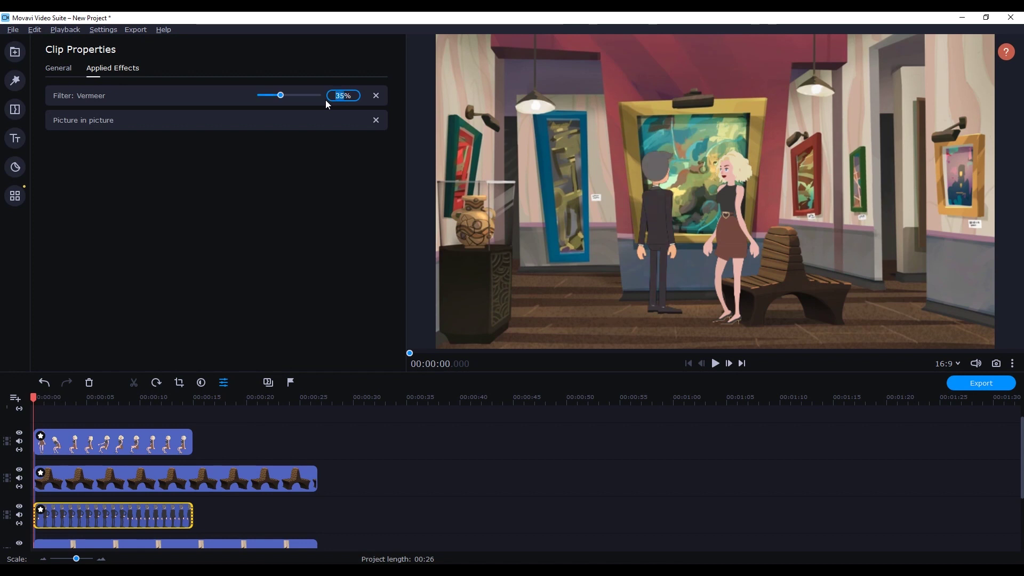
Step: Add a video track on top, place the woman.mov clip at its start, and select it
left_click(15, 398)
left_click(16, 52)
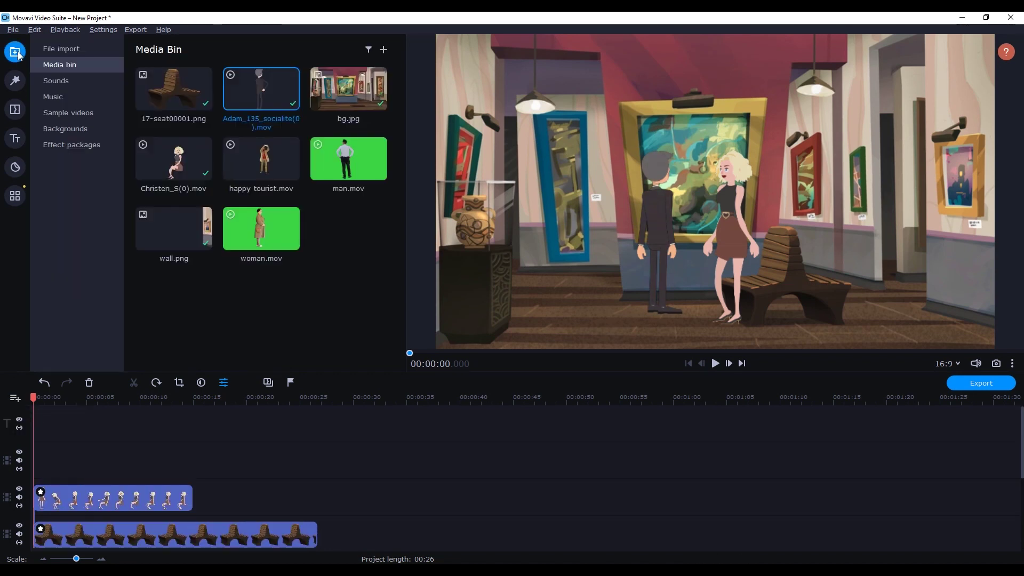
left_click_drag(273, 241, 40, 468)
left_click(60, 460)
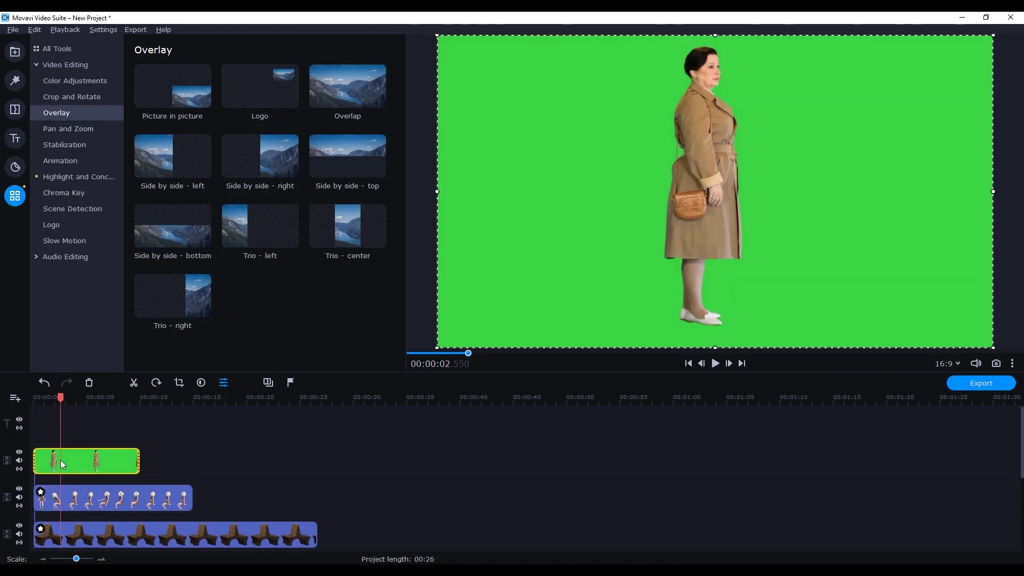
Step: Key out the green background of the woman.mov clip with Chroma Key at opacity 20
left_click(76, 192)
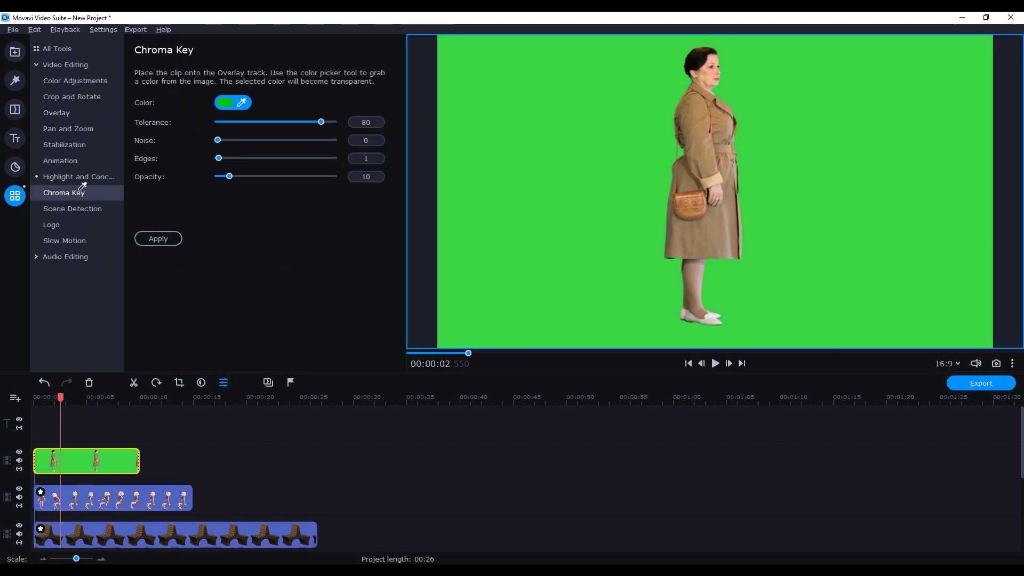
left_click(550, 250)
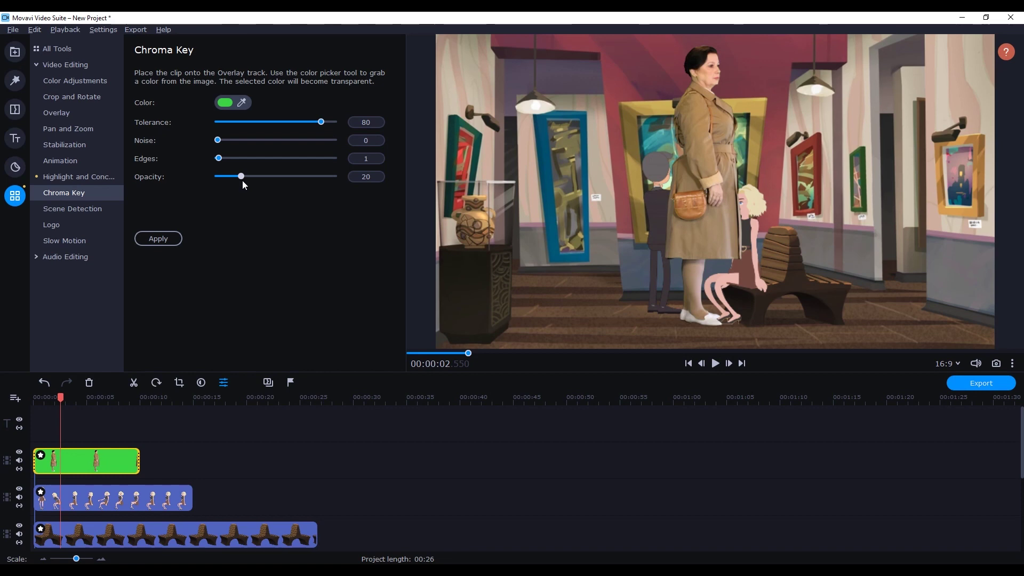
left_click(165, 238)
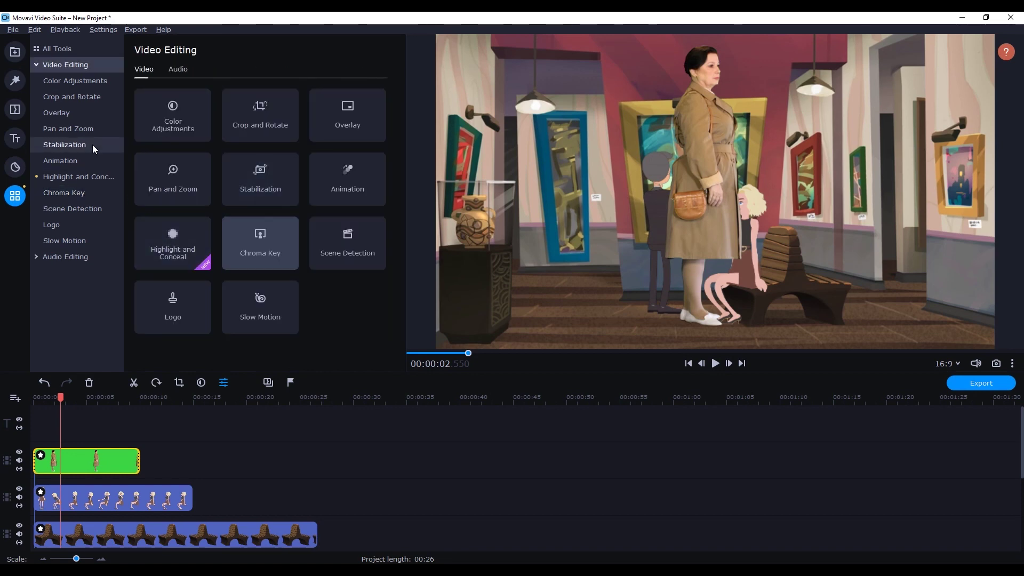
Step: Scale down the woman in the trench coat and position her to the right of the bench, facing the orange-framed painting
left_click(89, 114)
left_click_drag(439, 37, 587, 120)
left_click_drag(782, 238, 900, 237)
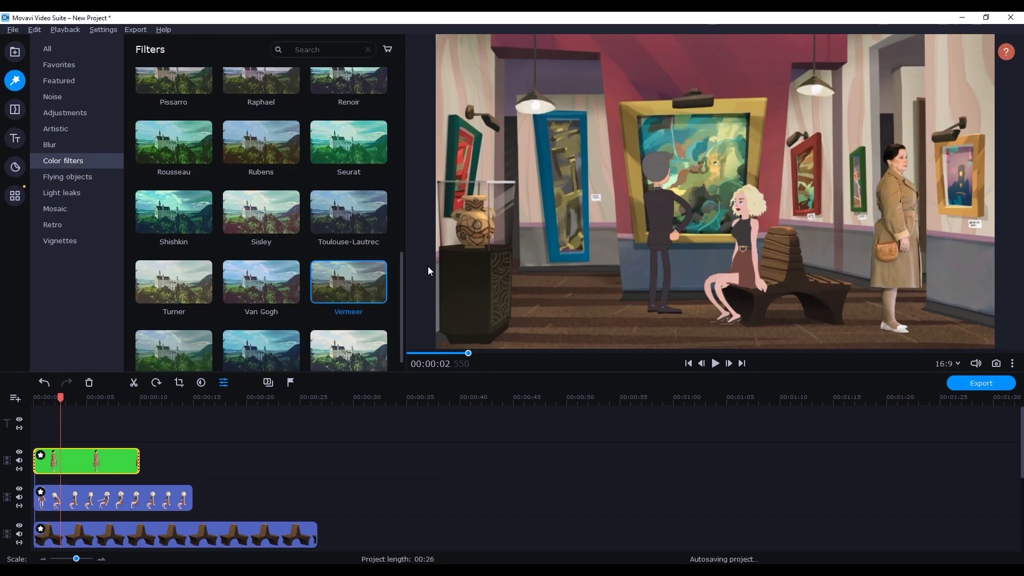
Step: Apply the Degas colour filter to the woman.mov clip and open its applied effects
left_click_drag(402, 281, 401, 161)
left_click_drag(264, 132, 64, 464)
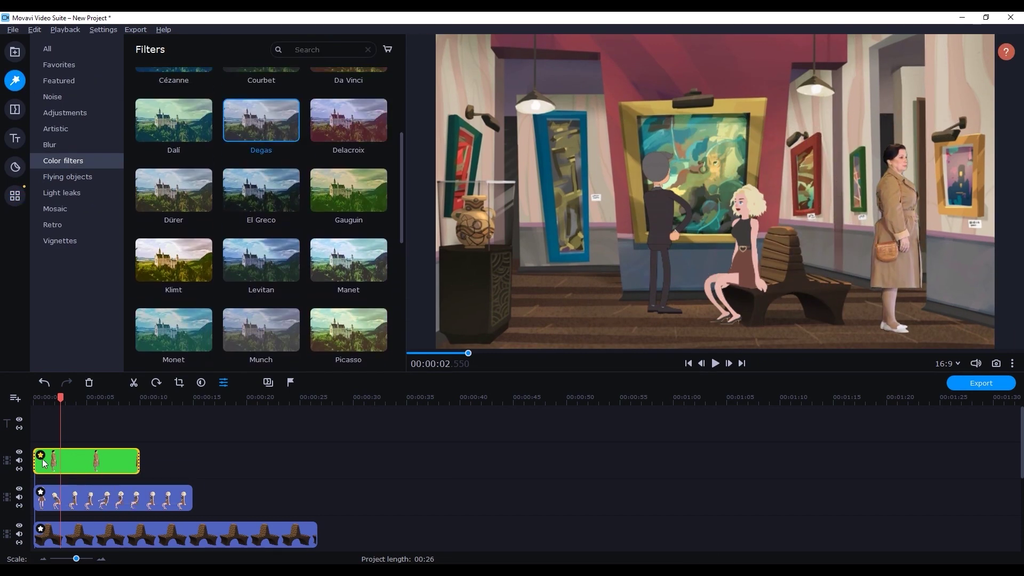
left_click(43, 458)
Step: Set the woman.mov clip's brightness to -12 in the advanced color adjustments
left_click(15, 196)
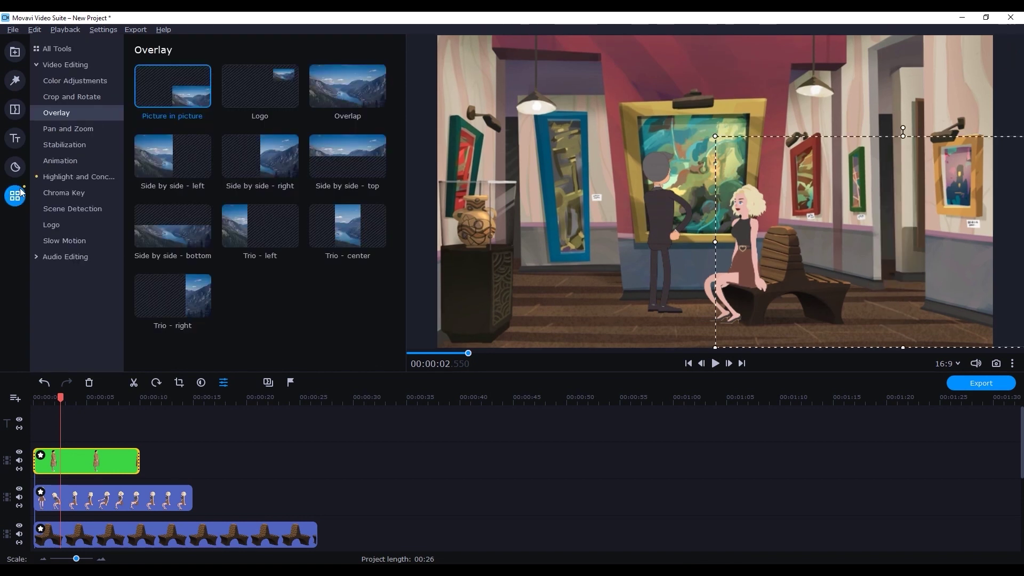
left_click(75, 81)
left_click(183, 69)
left_click(383, 109)
type("-12")
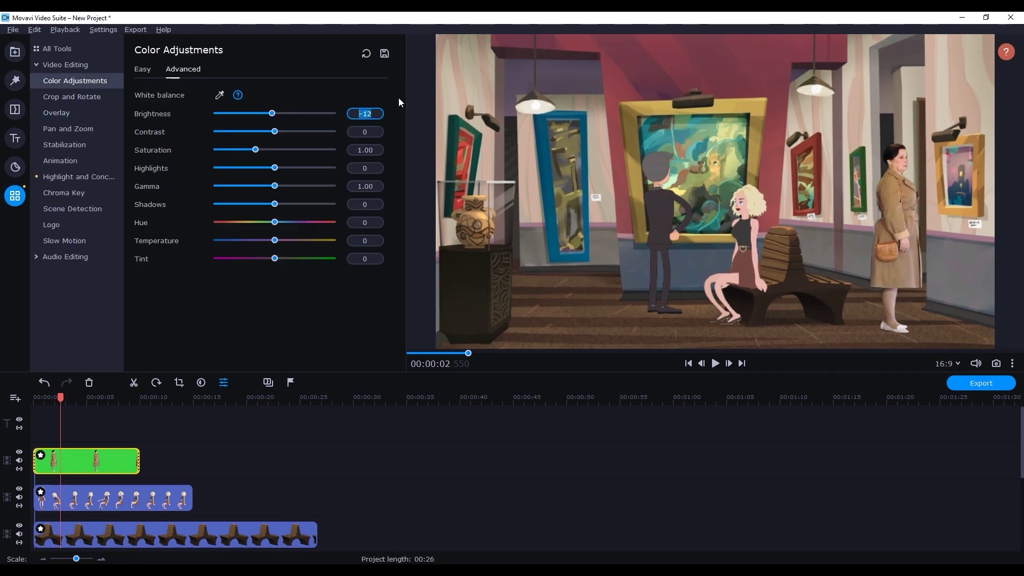
Step: Add a video track above woman.mov and place the man.mov clip at its start
left_click(15, 398)
left_click(31, 415)
left_click(15, 52)
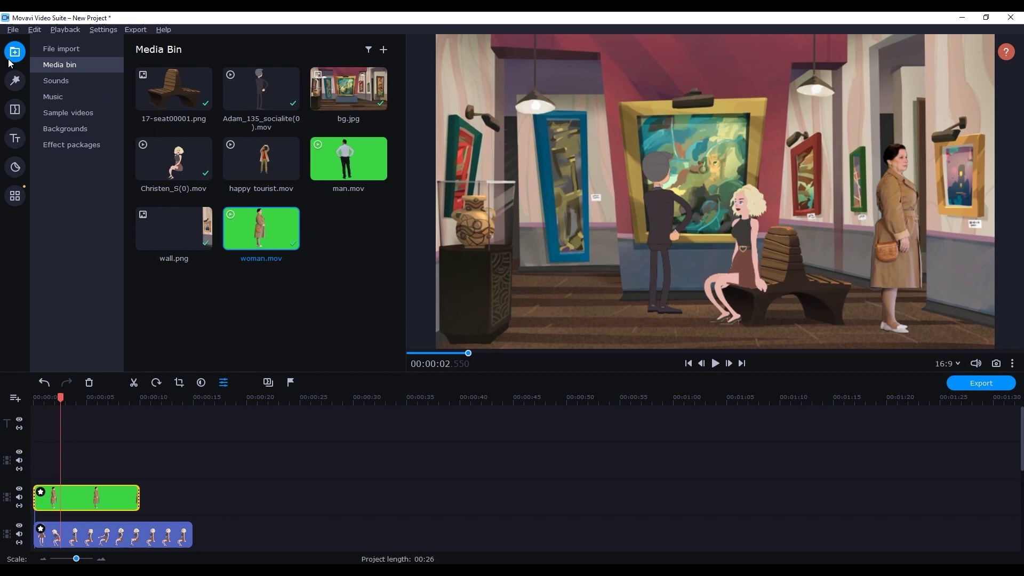
left_click_drag(349, 159, 60, 466)
Step: Key out the green background of the man.mov clip with Chroma Key
left_click(64, 193)
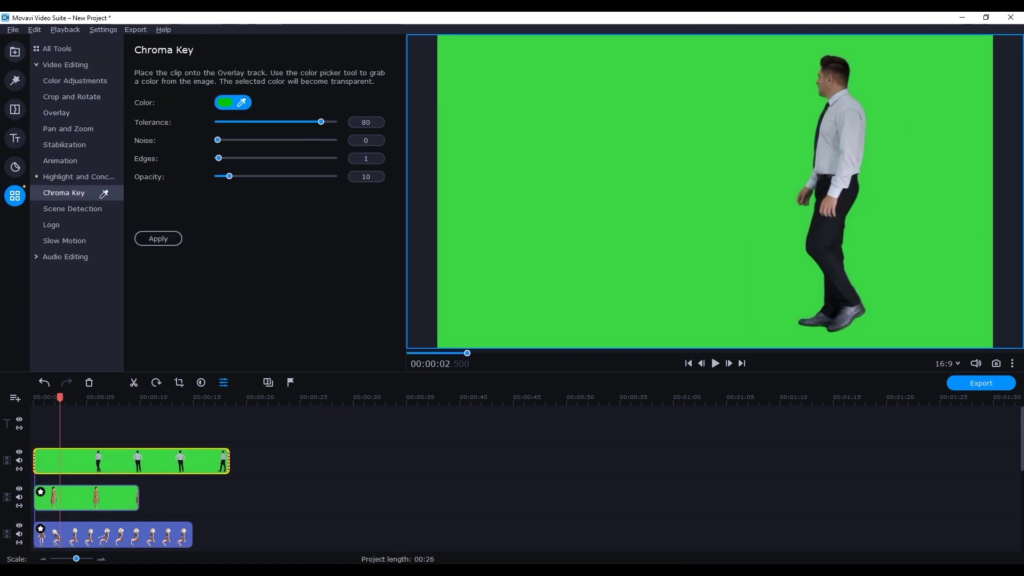
left_click(233, 101)
left_click(547, 223)
left_click(65, 64)
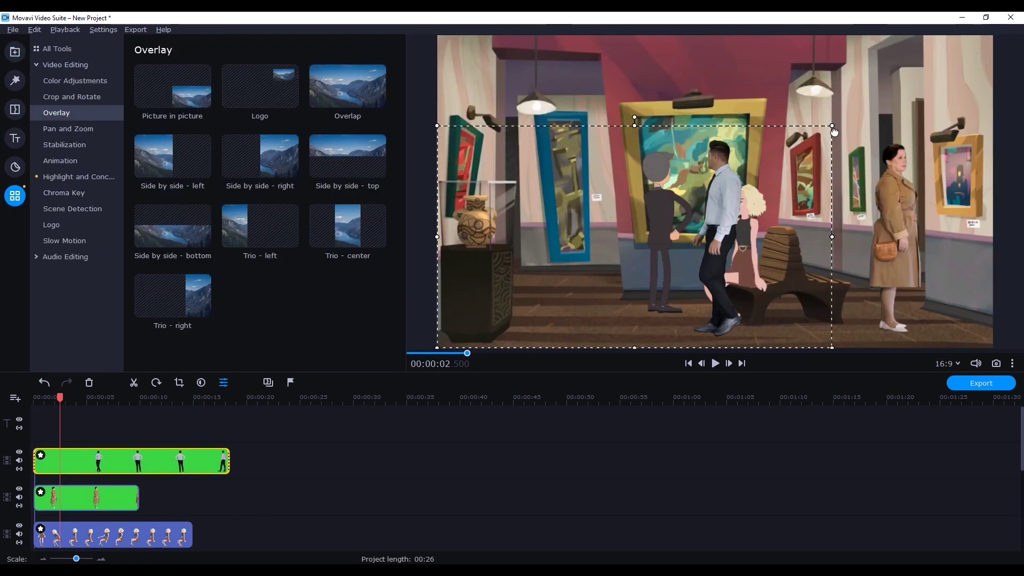
Step: Scale down the man.mov clip as picture in picture beside the standing woman, and lower its track so he walks behind the bench
left_click(172, 86)
left_click_drag(567, 108, 594, 123)
left_click_drag(844, 211, 843, 210)
left_click_drag(8, 460, 7, 518)
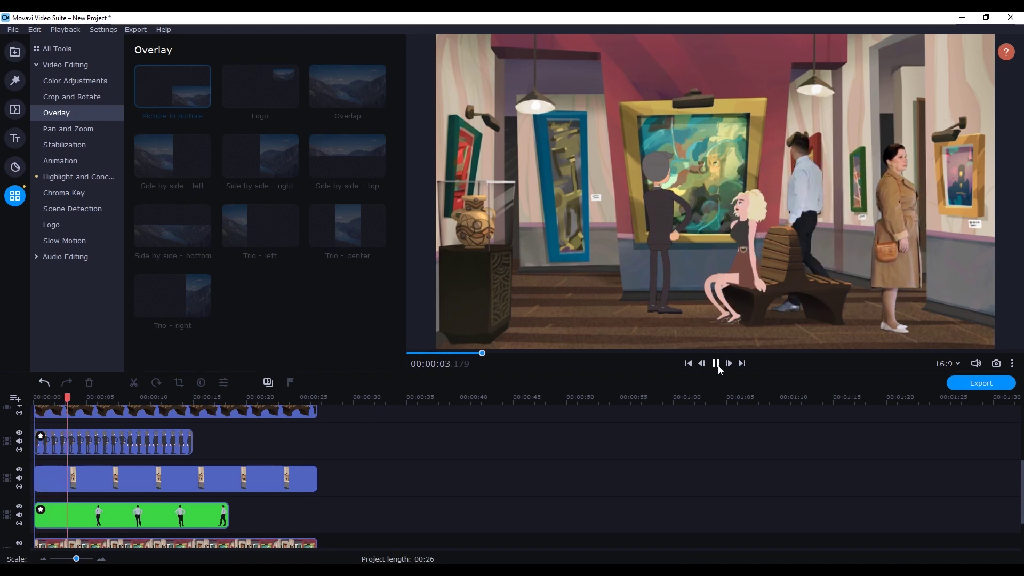
left_click(718, 367)
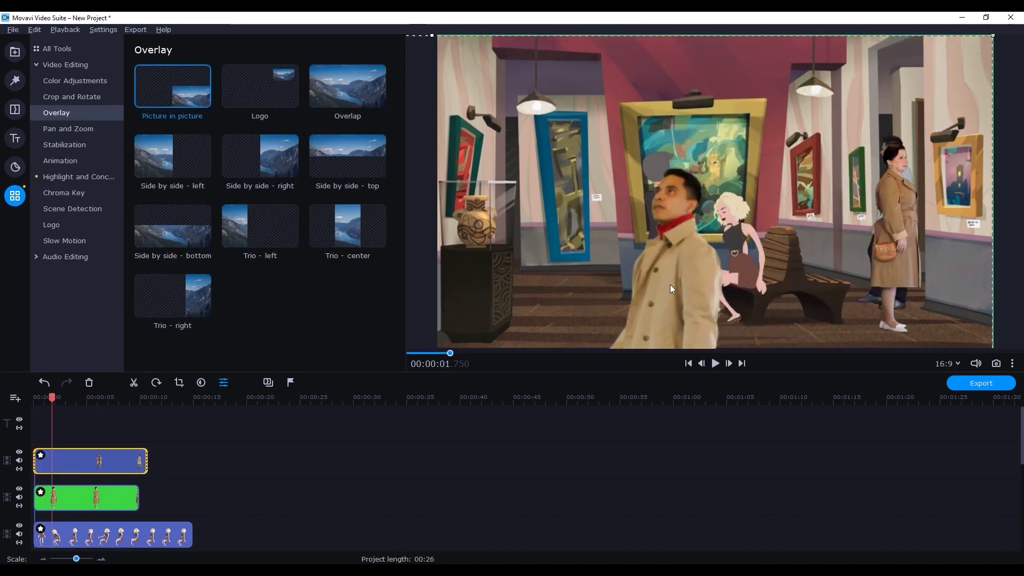
Step: Enlarge the happy tourist clip and position him in the left foreground, in front of the vase display
left_click_drag(671, 285, 584, 319)
left_click_drag(905, 73, 1011, 14)
left_click_drag(644, 338, 616, 286)
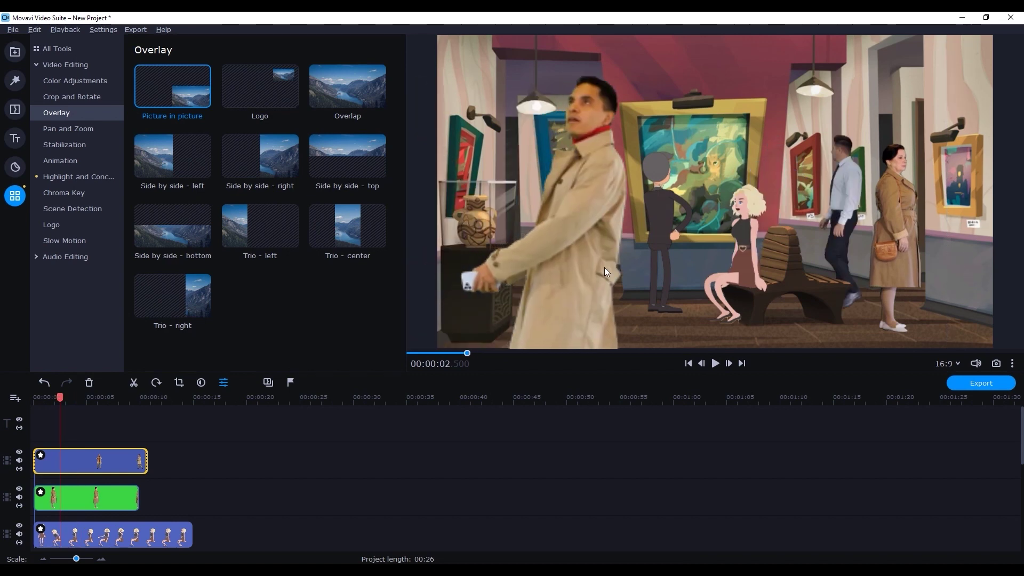
Step: Scrub through the composite and play it from the start to check the tourist's movement in the foreground
left_click_drag(59, 398, 110, 398)
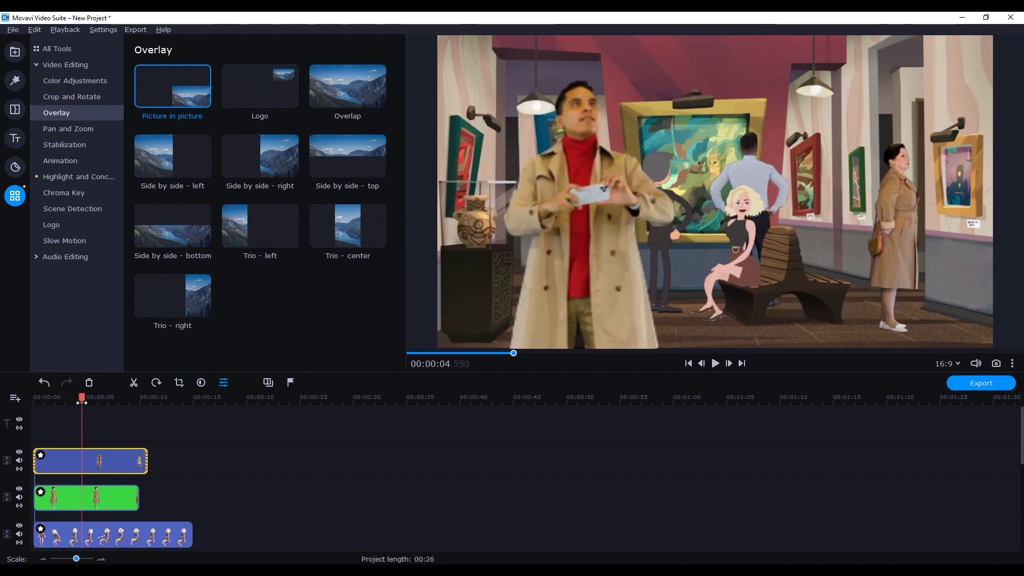
left_click(689, 363)
left_click(716, 365)
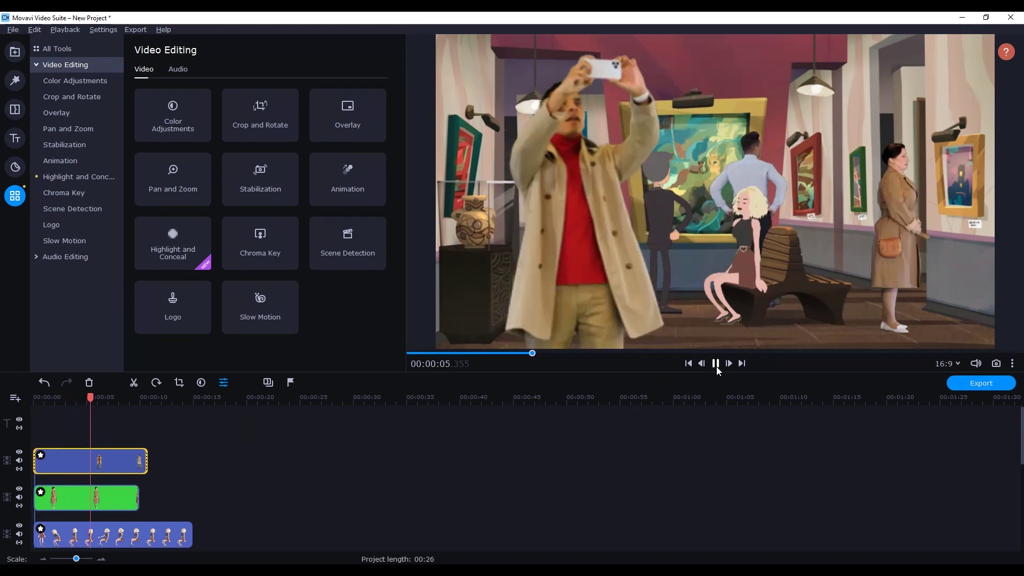
left_click(716, 364)
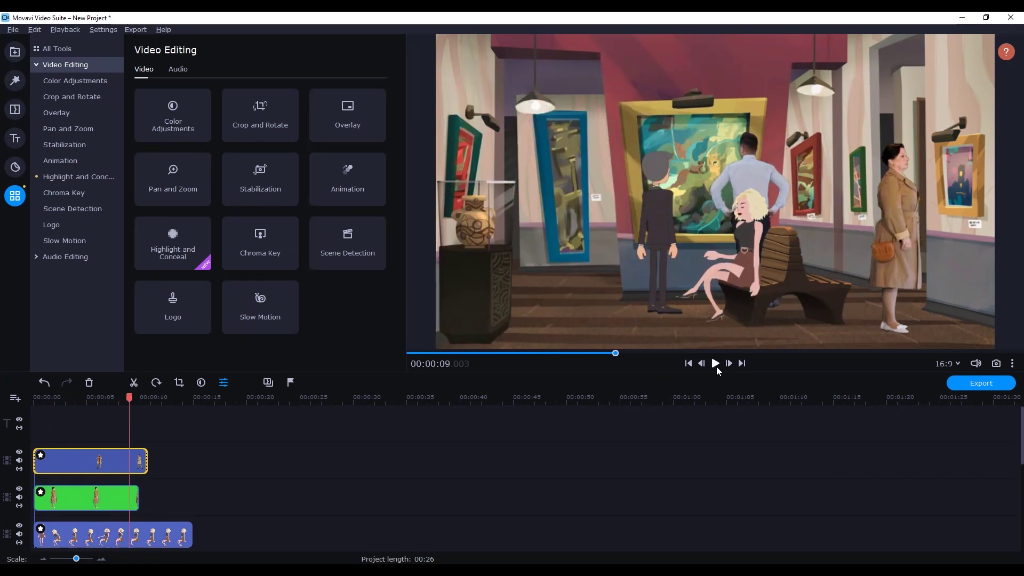
Step: Apply the Toulouse-Lautrec colour filter to the happy tourist clip and set its intensity to 51%
left_click(68, 398)
left_click(15, 81)
left_click_drag(402, 208, 402, 319)
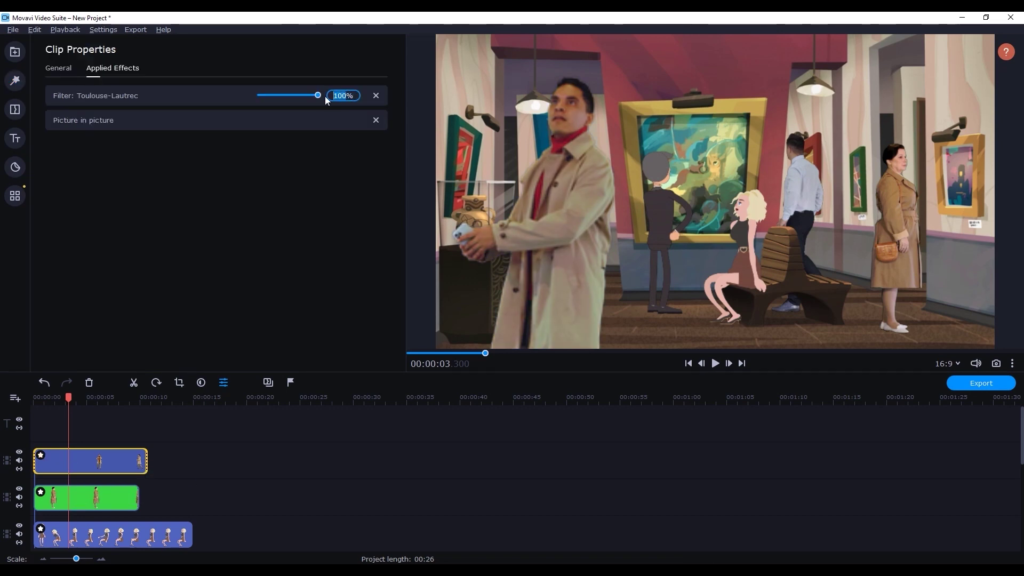
type("50")
Step: Adjust the happy tourist clip's colours with brightness 19, contrast 17, shadows -24, hue -8 and temperature -3
left_click(15, 196)
left_click(75, 81)
left_click(183, 70)
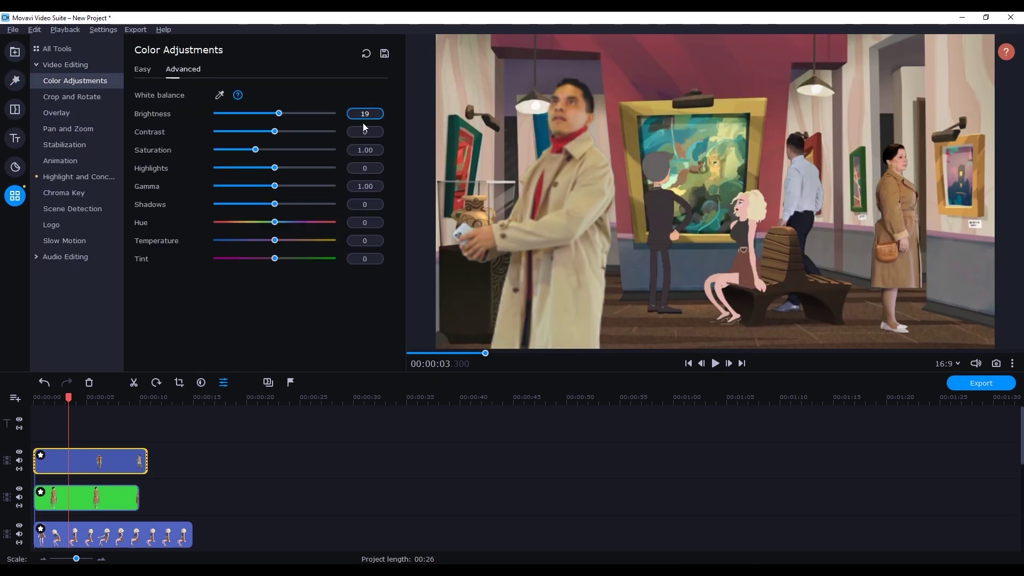
type("17")
left_click(356, 205)
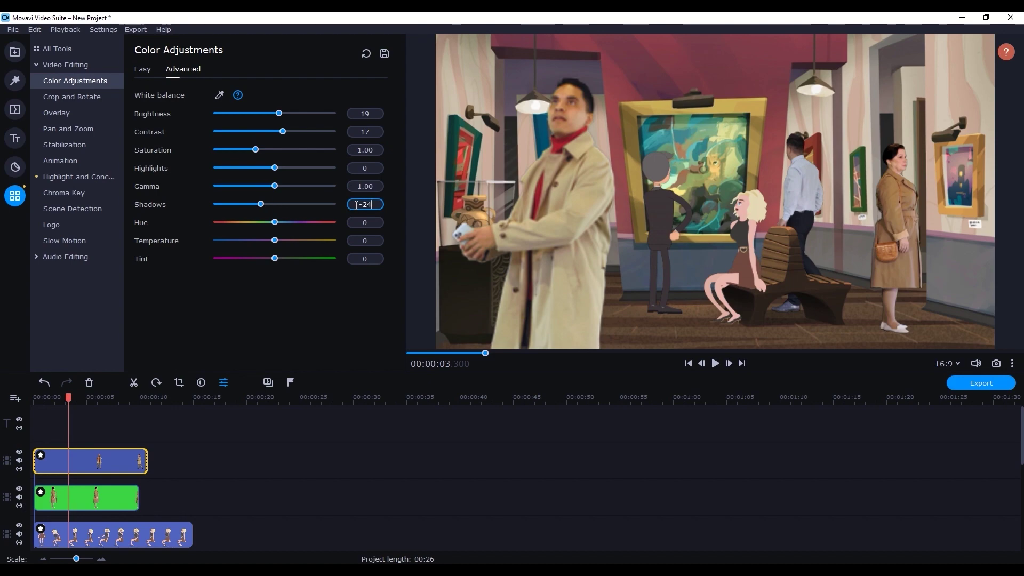
type("-8")
left_click(361, 240)
type("-3")
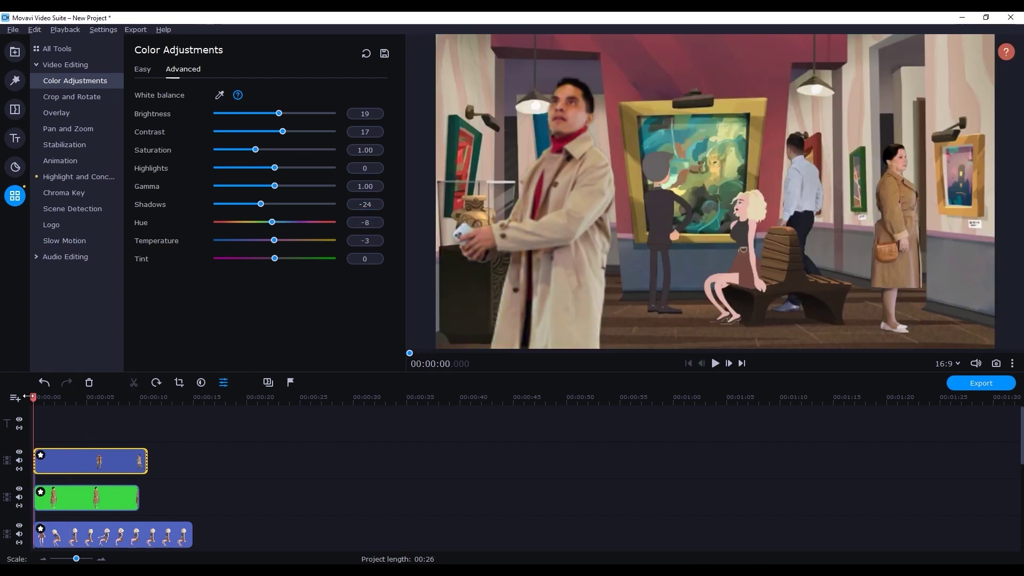